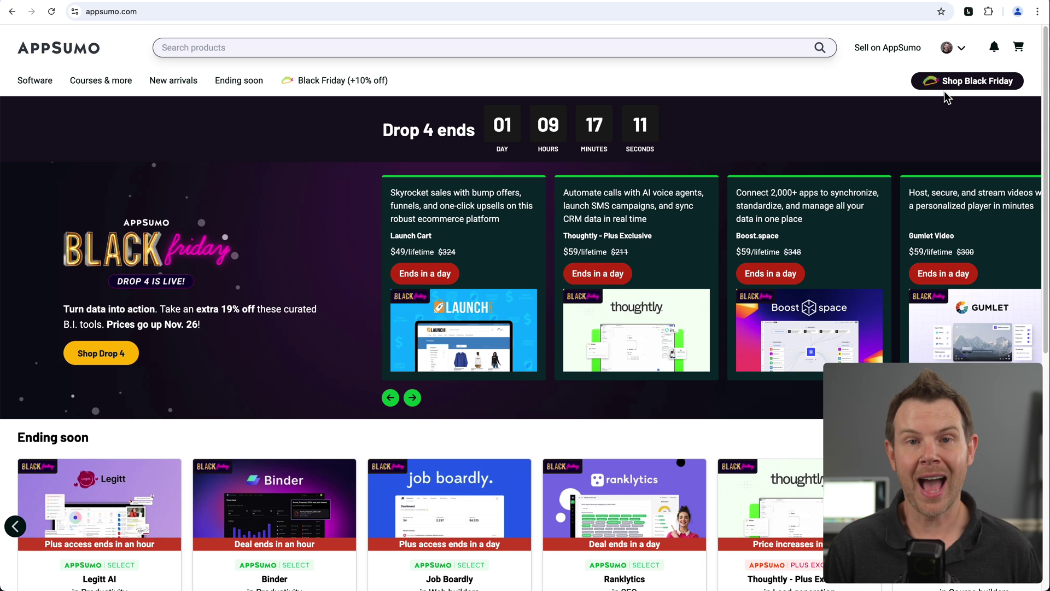
Step: Launch a Layerpath recording of the AppSumo tab, keeping the 1280 × 768 size preset
left_click(955, 48)
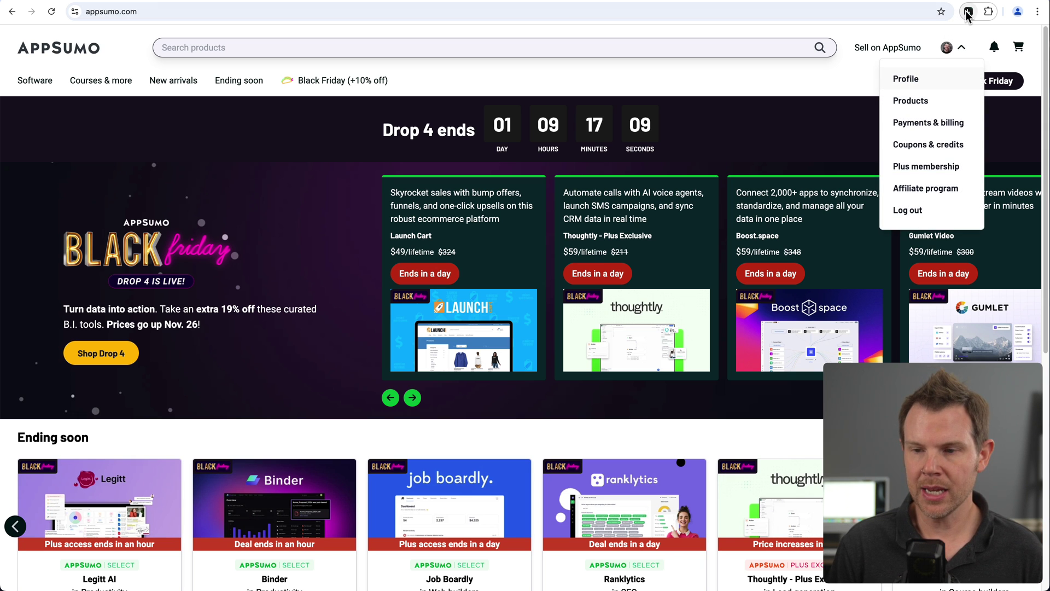
left_click(969, 12)
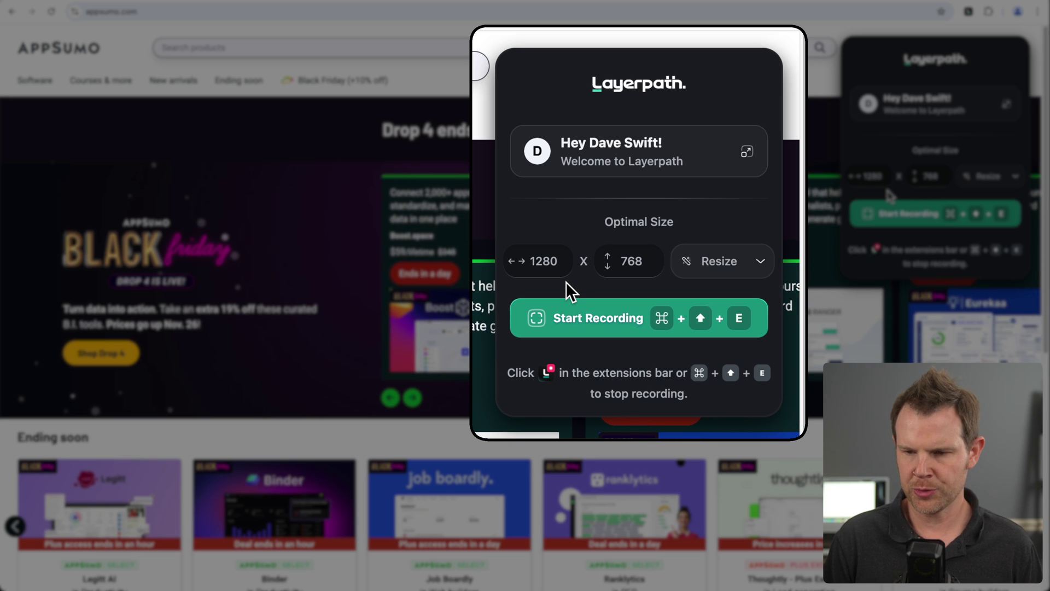
left_click(760, 265)
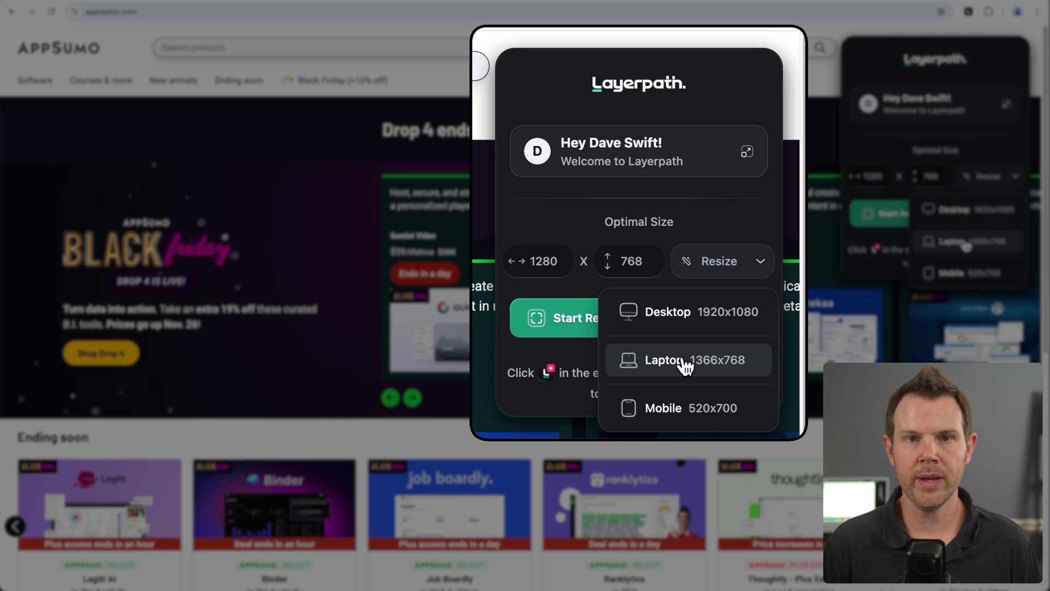
left_click(762, 265)
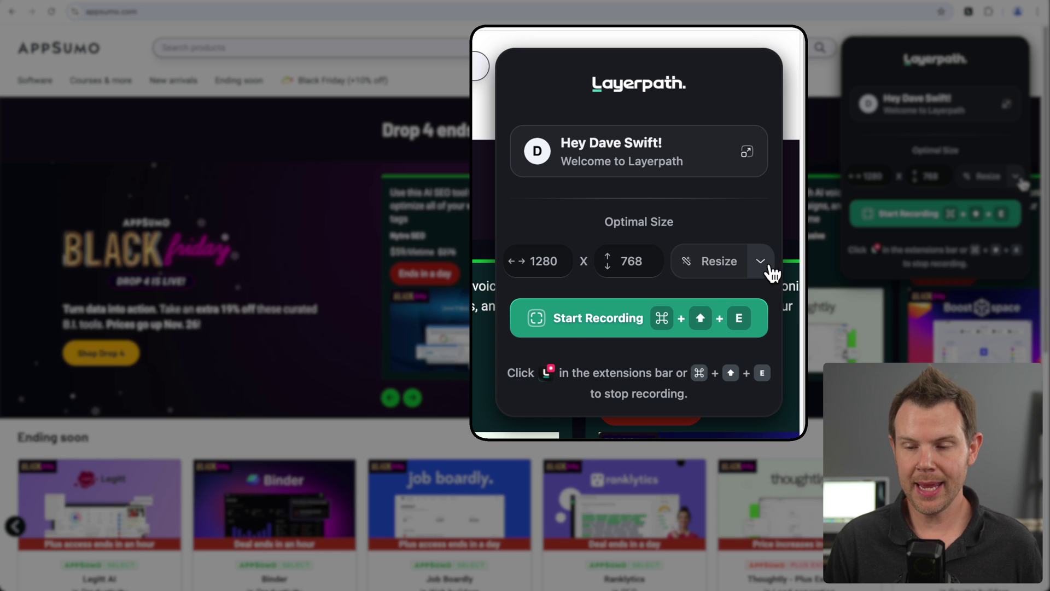
left_click(931, 213)
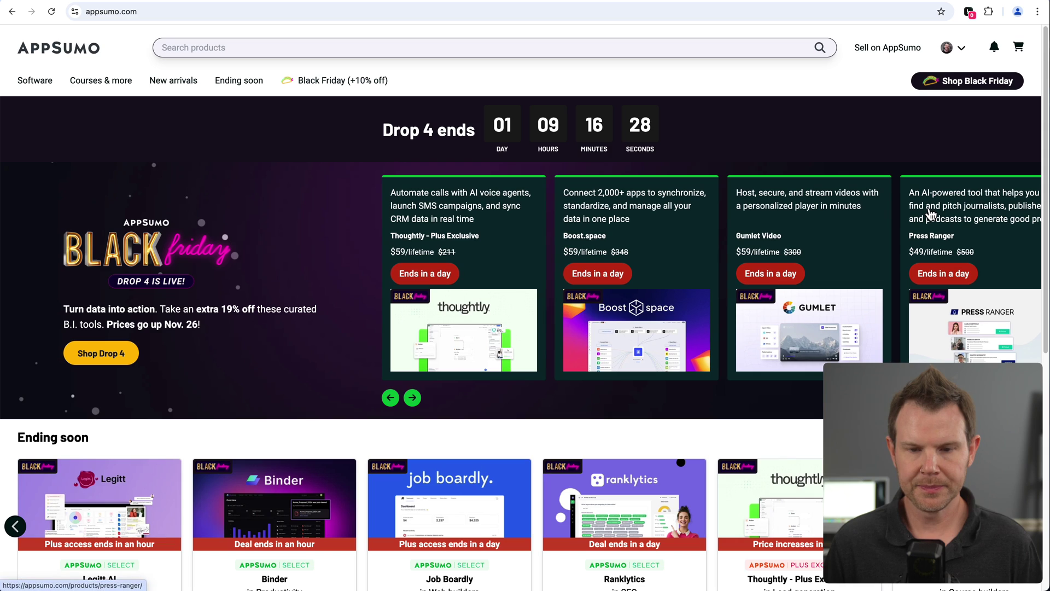
Step: Search AppSumo for 'gumlet' and choose the Gumlet Video suggestion
left_click(462, 49)
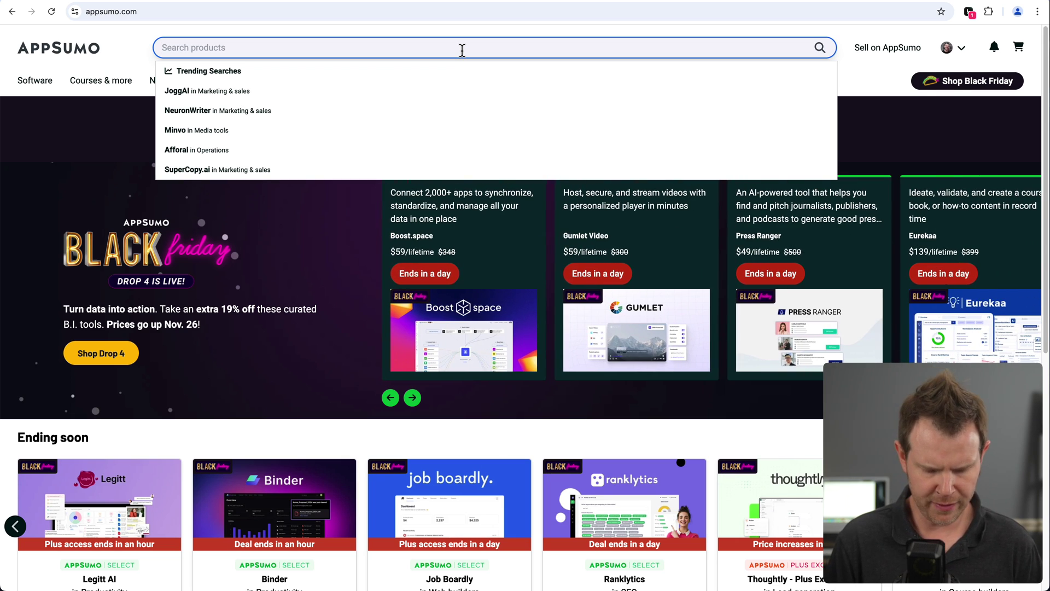
type("gumlet")
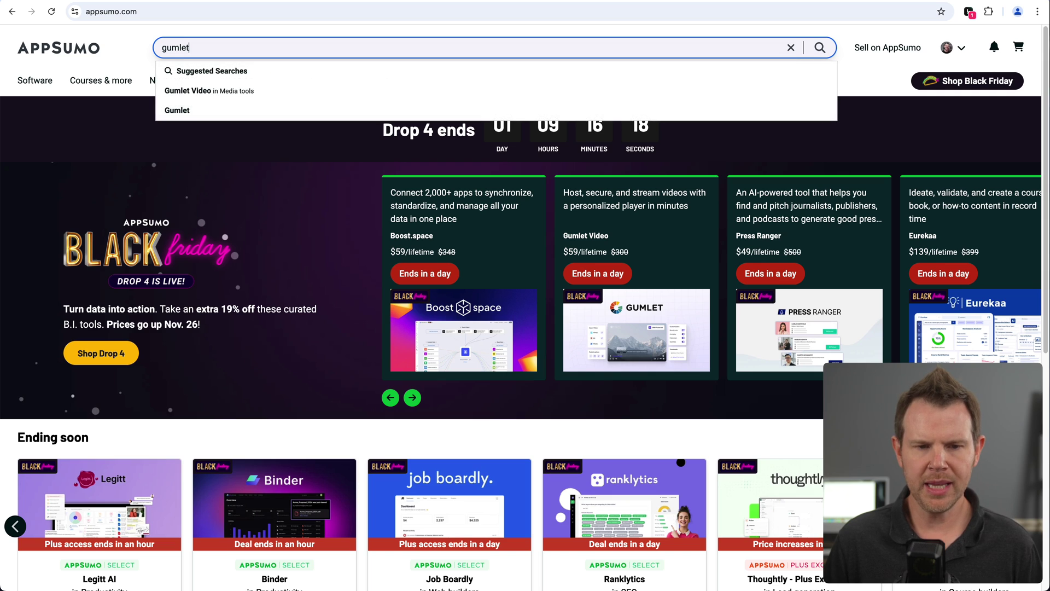
key("Down")
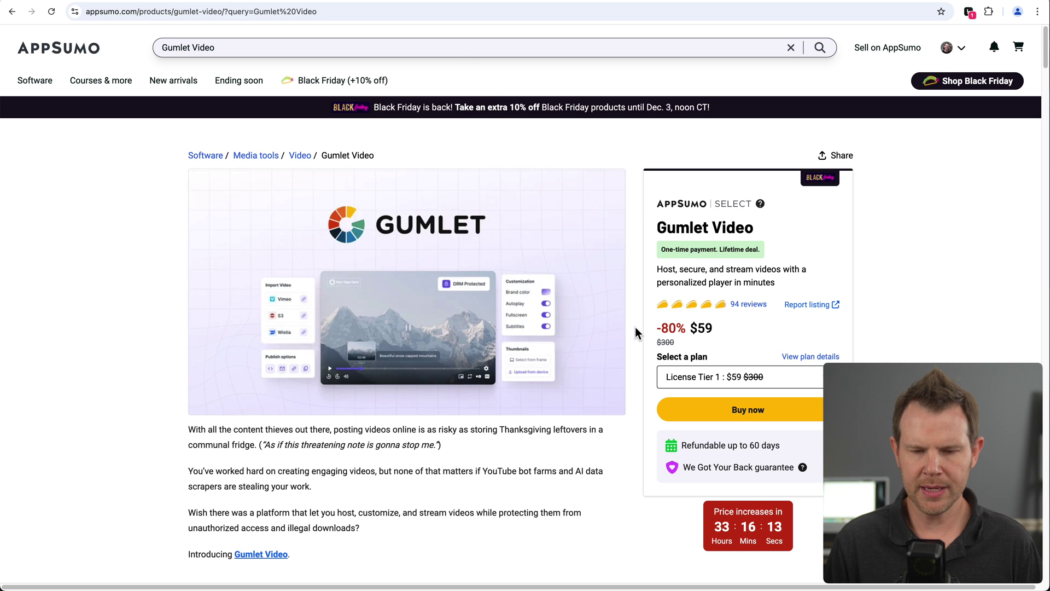
Step: Buy the License Tier 1 plan and proceed to checkout, declining the upsell offer
scroll(635, 330, "down", 5)
scroll(635, 325, "down", 10)
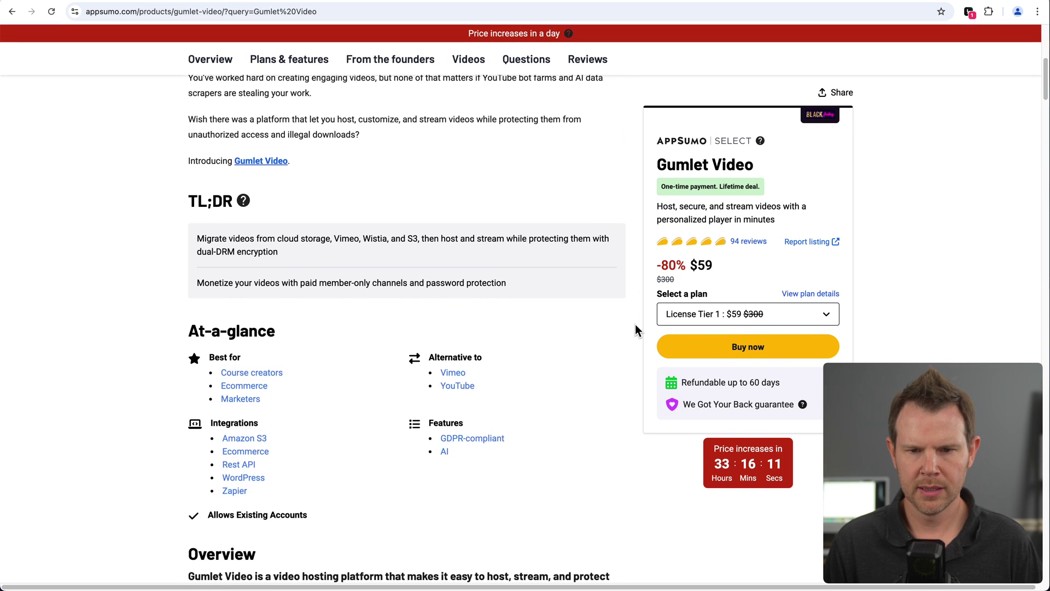
scroll(634, 324, "down", 13)
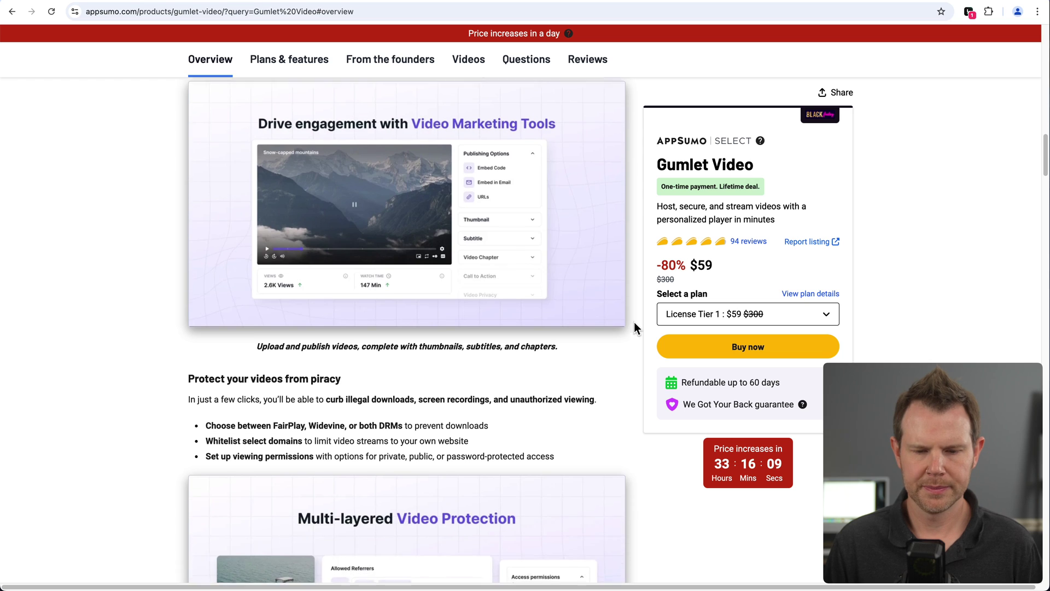
scroll(634, 323, "down", 8)
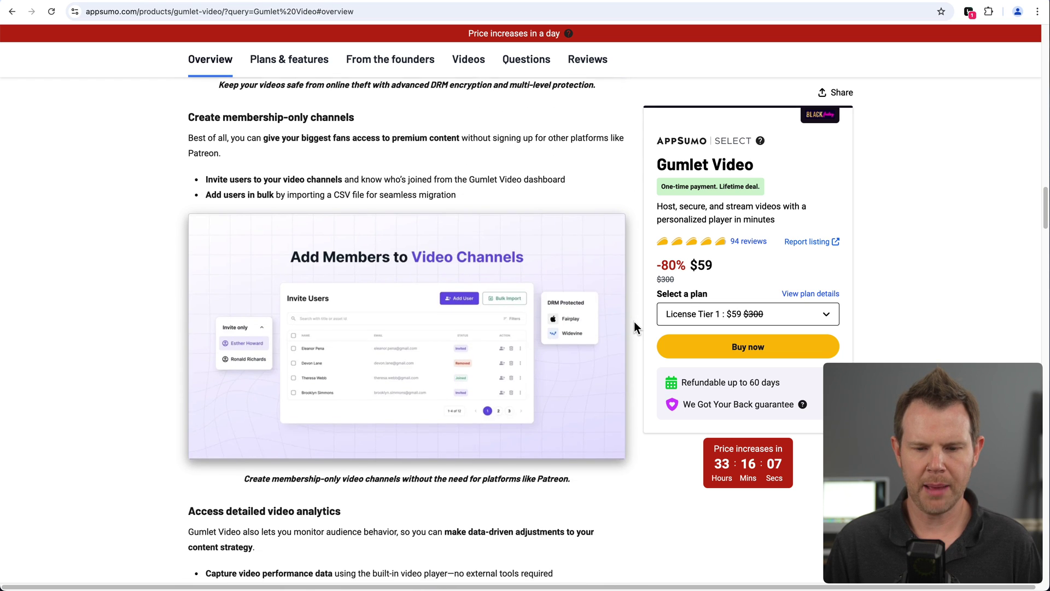
scroll(635, 321, "down", 9)
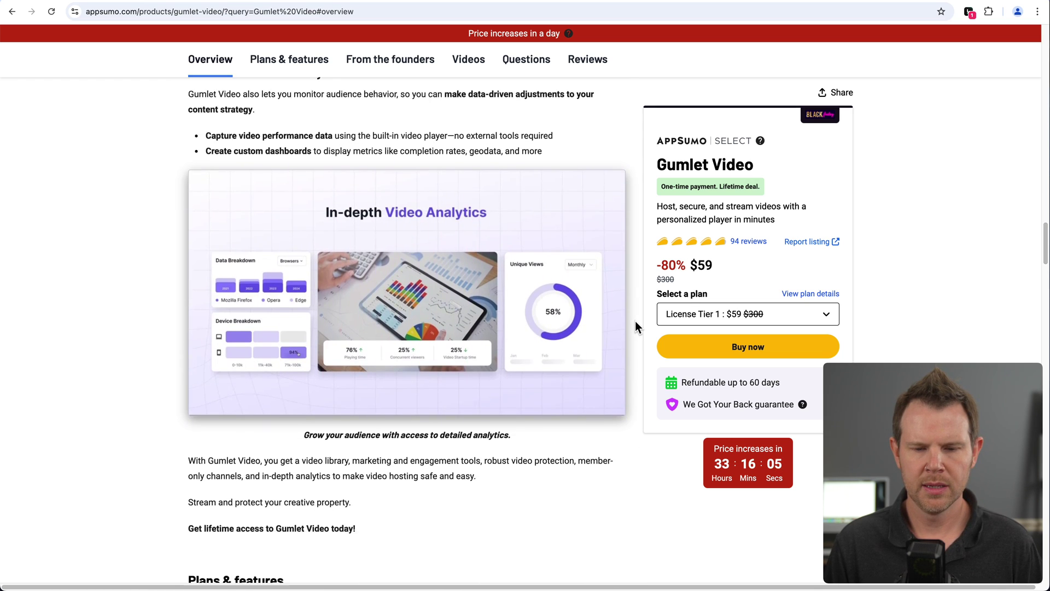
scroll(635, 320, "down", 10)
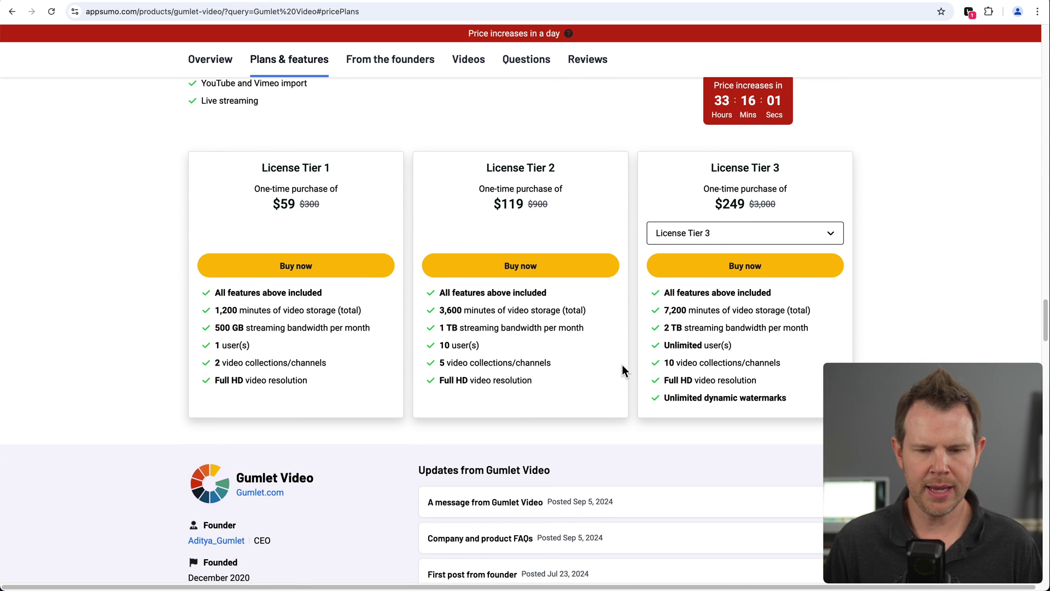
left_click(339, 270)
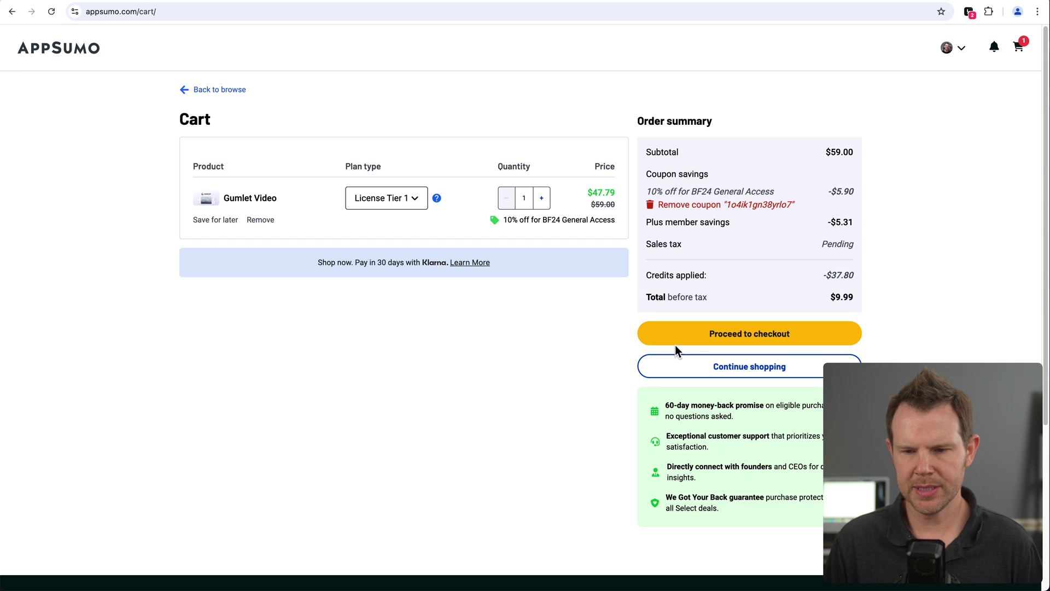
left_click(699, 345)
left_click(517, 369)
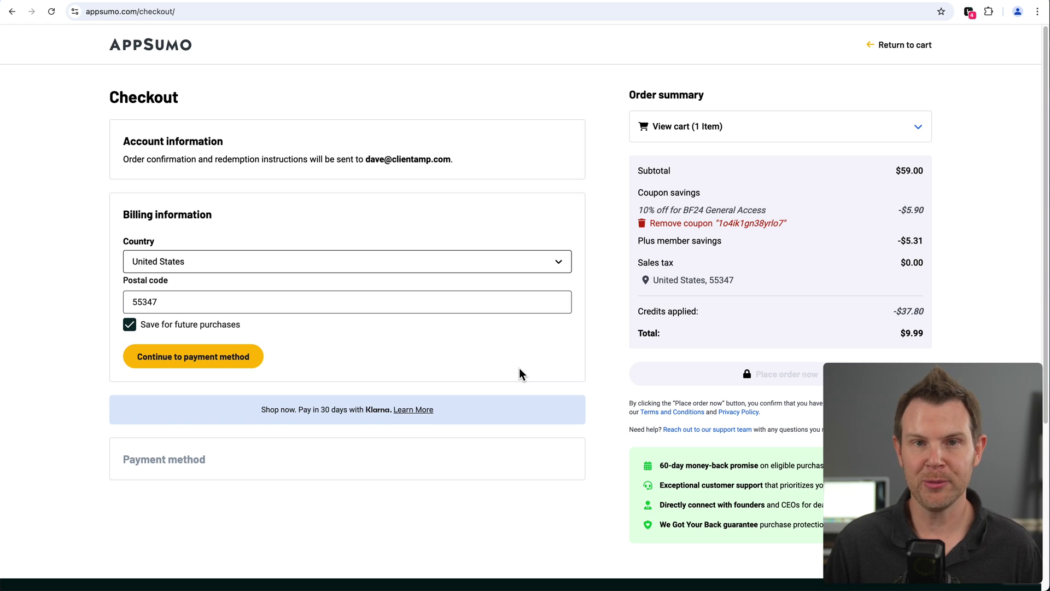
Step: Finish the recording, then review the new project's Guide, Video and Tour versions
left_click(968, 13)
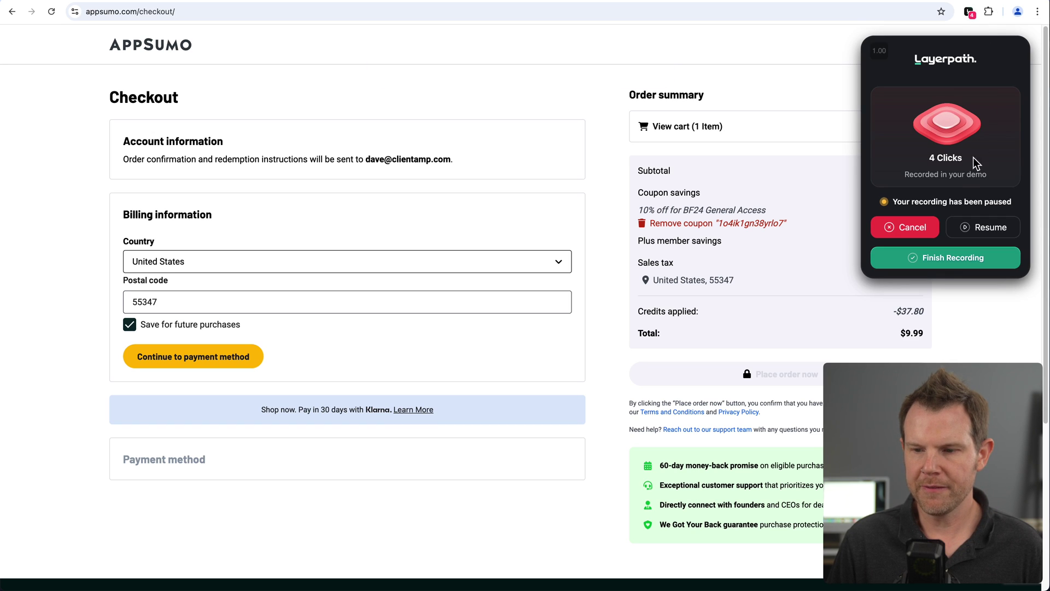
left_click(949, 262)
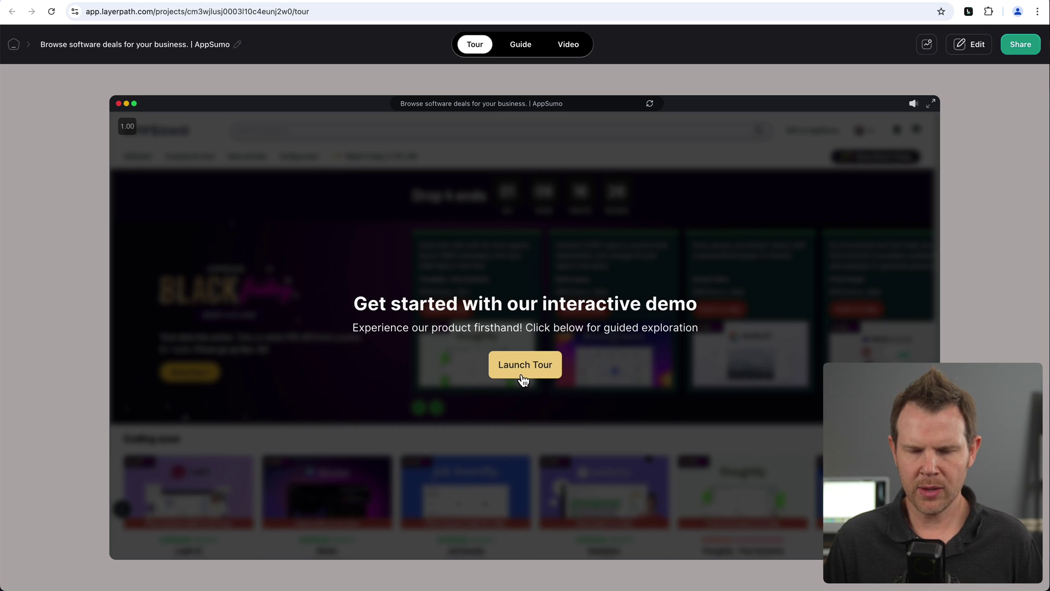
left_click(519, 49)
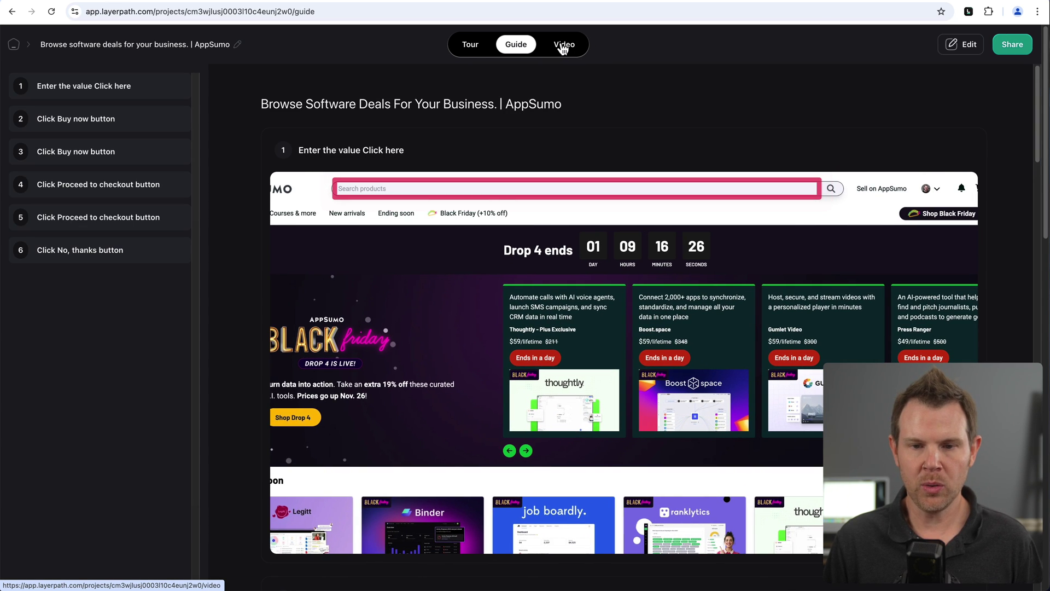
left_click(564, 47)
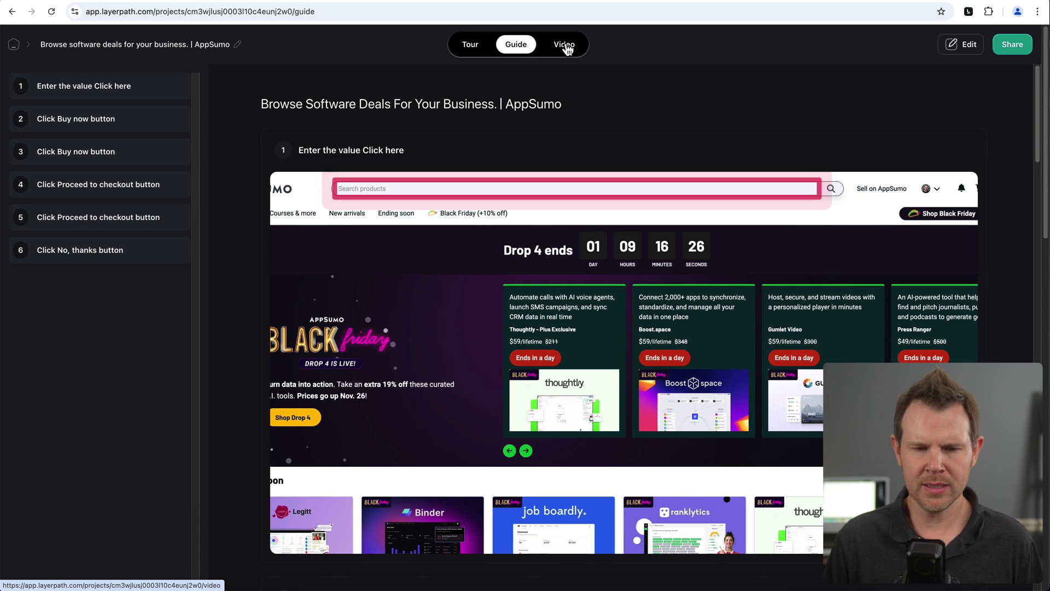
left_click(472, 45)
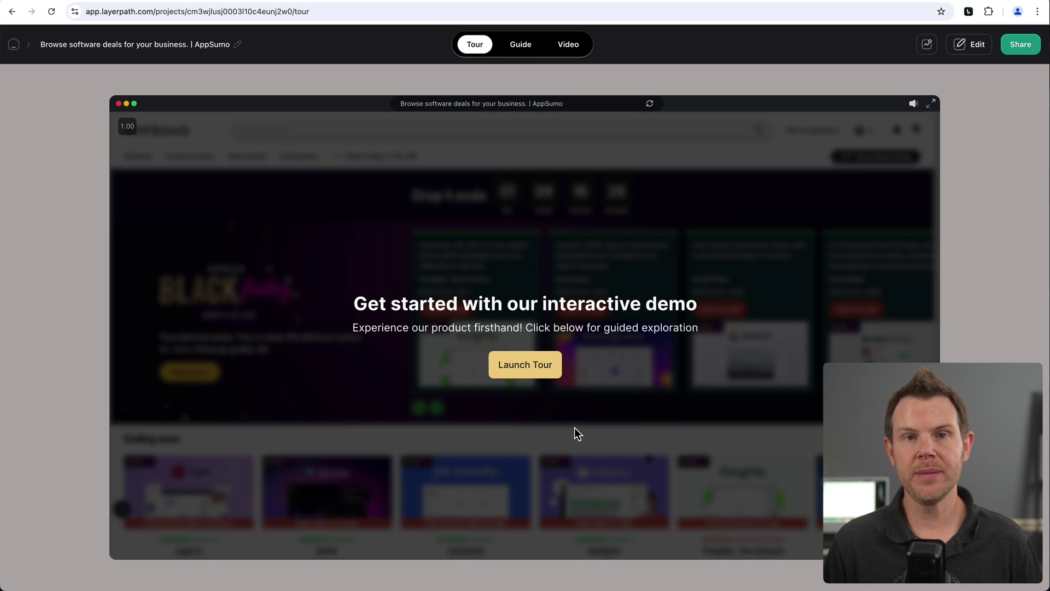
Step: Launch the purchase tour and advance through all eight steps to the closing screen
left_click(546, 371)
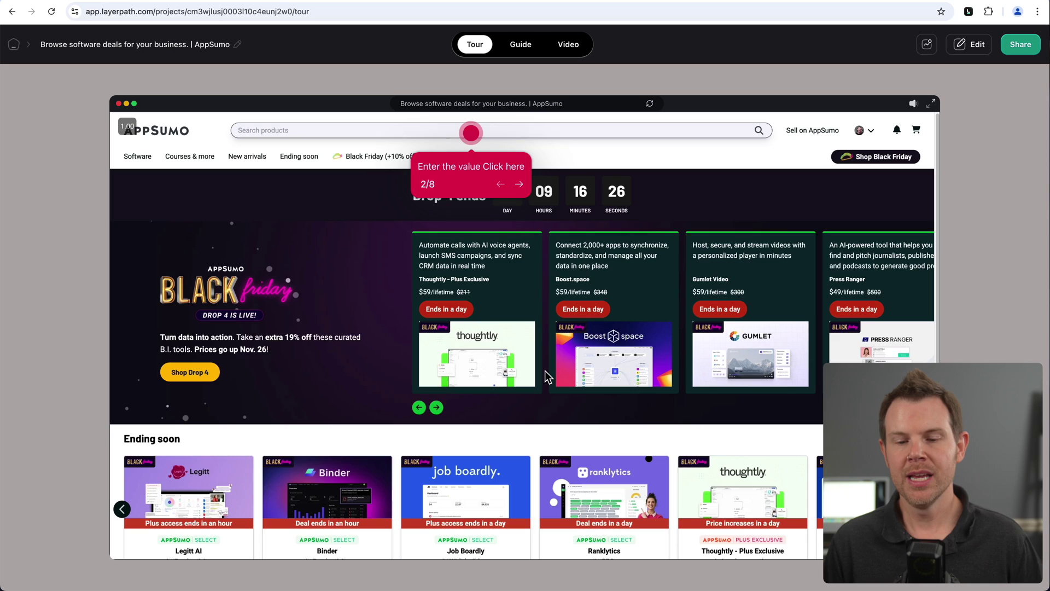
left_click(520, 186)
left_click(519, 186)
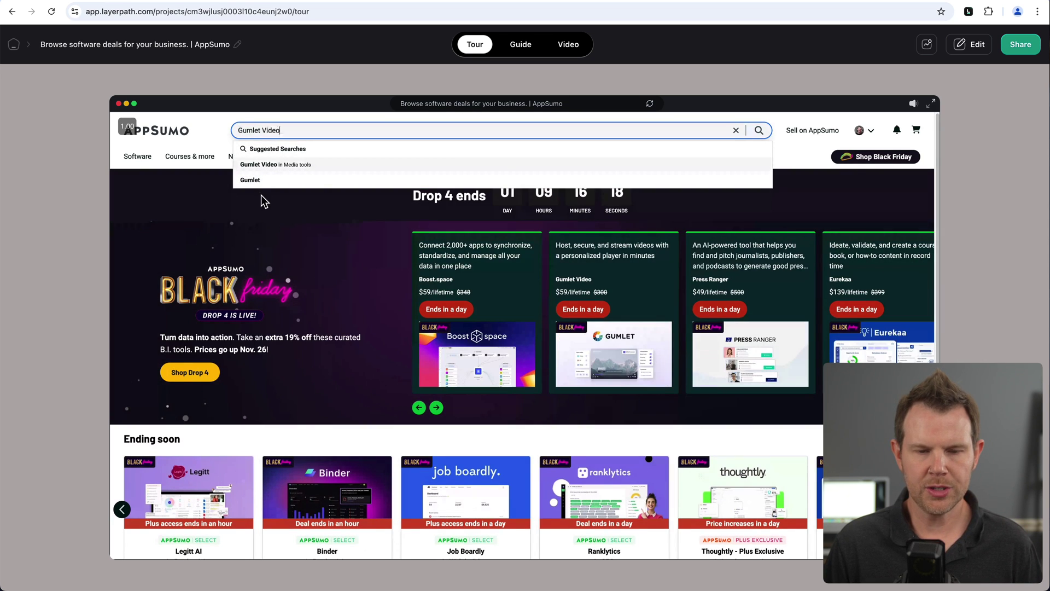
left_click(271, 183)
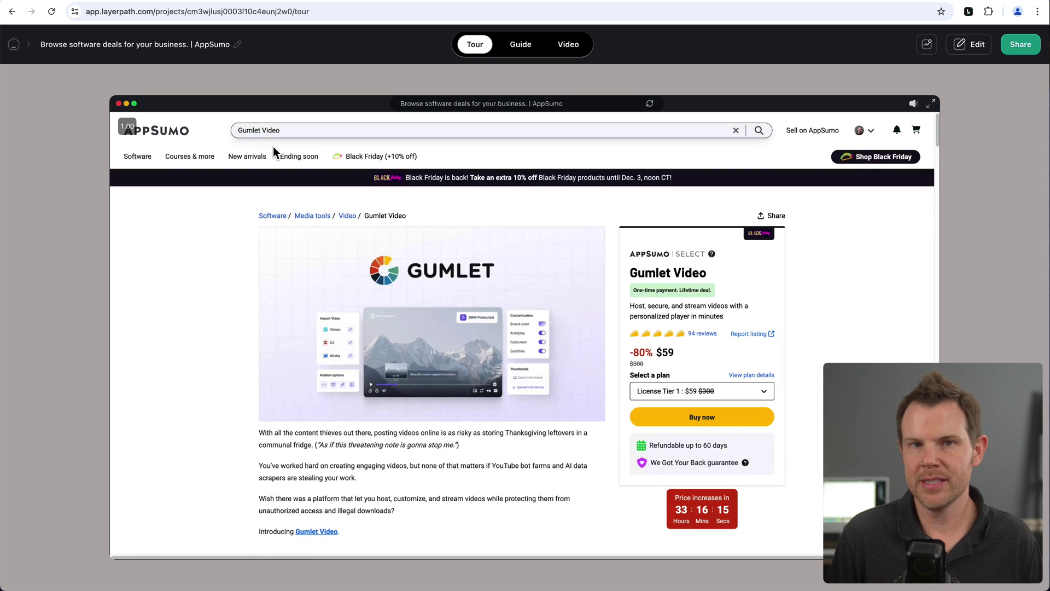
scroll(613, 354, "down", 3)
left_click(255, 141)
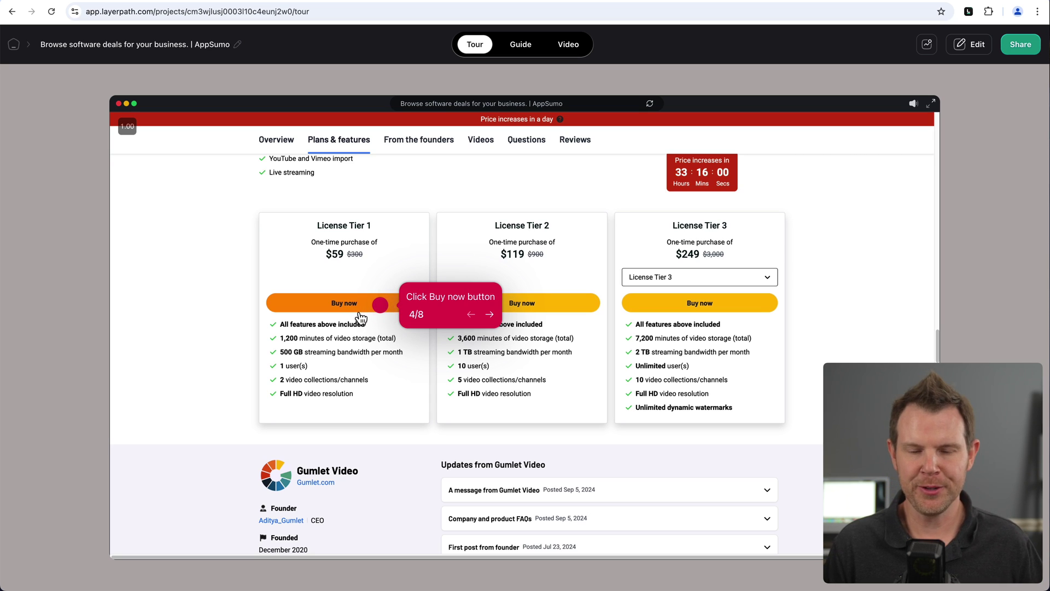
left_click(487, 320)
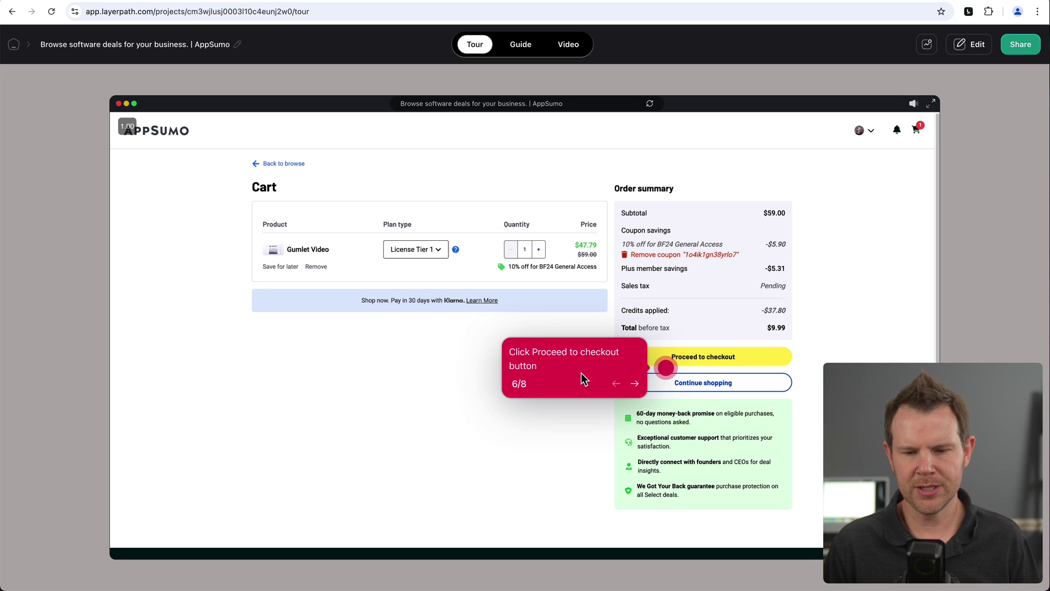
left_click(634, 383)
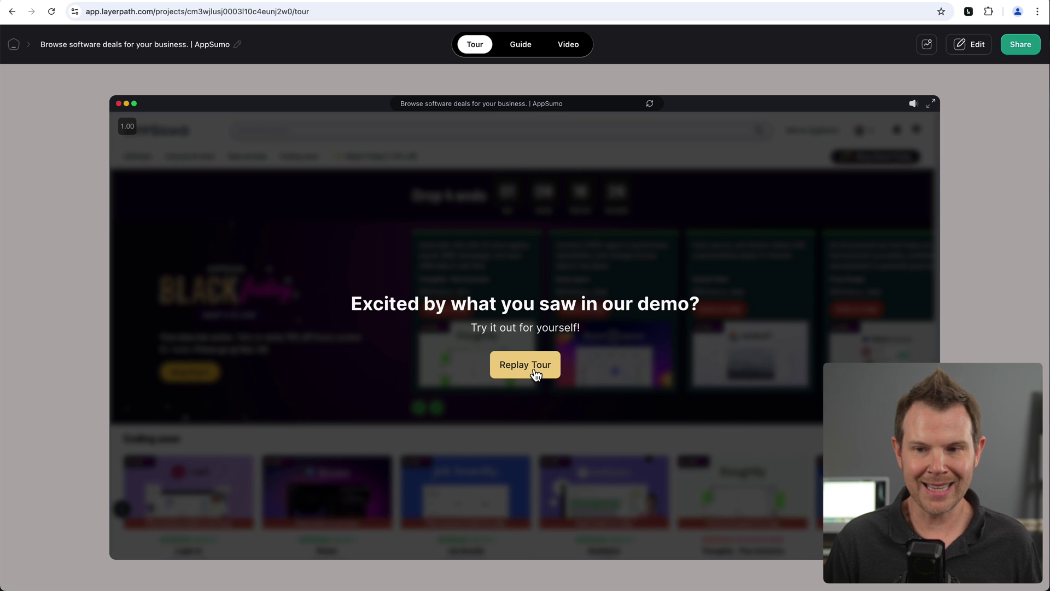
Step: Switch to the guide and jump through step 3 to step 4, Proceed to checkout
left_click(518, 48)
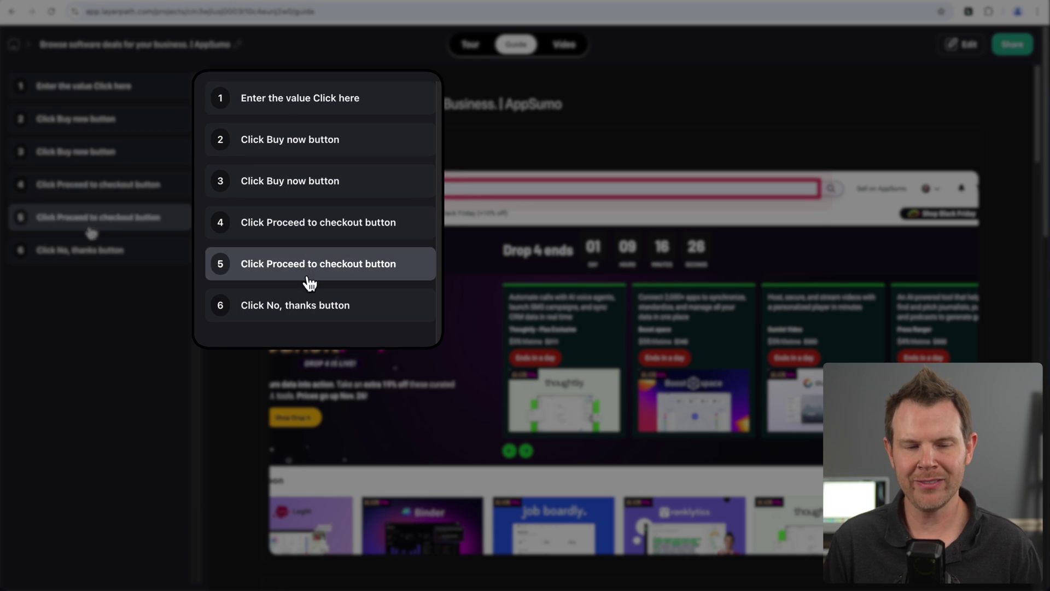
left_click(123, 118)
left_click(115, 152)
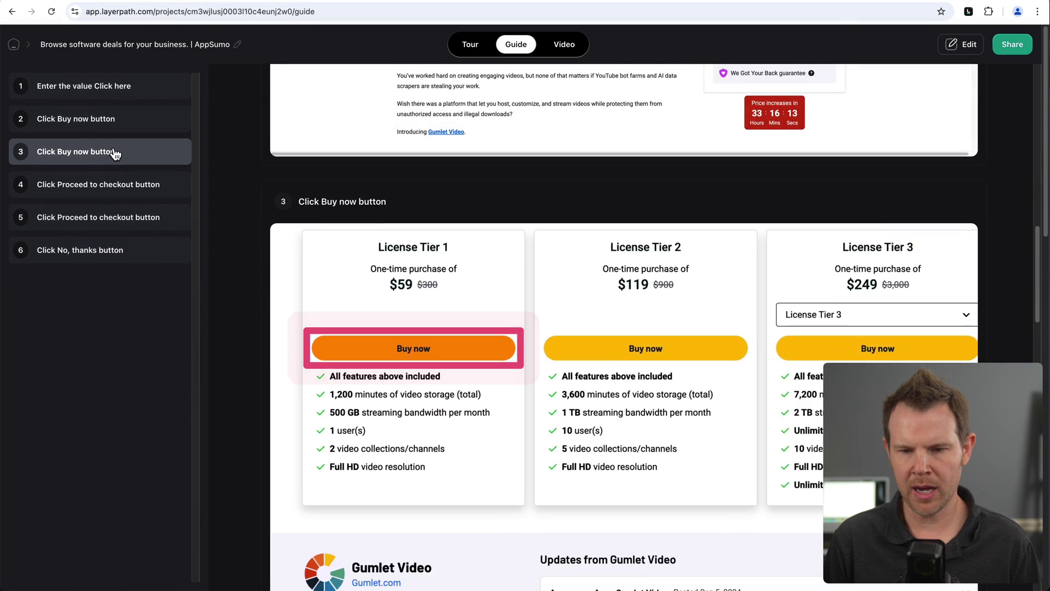
left_click(123, 192)
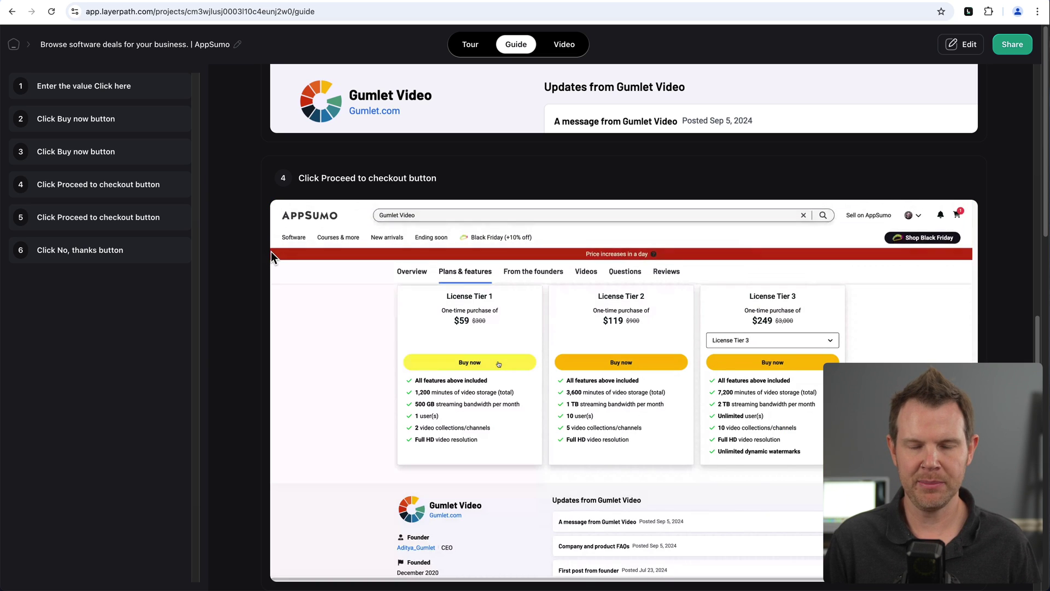
scroll(499, 297, "down", 1)
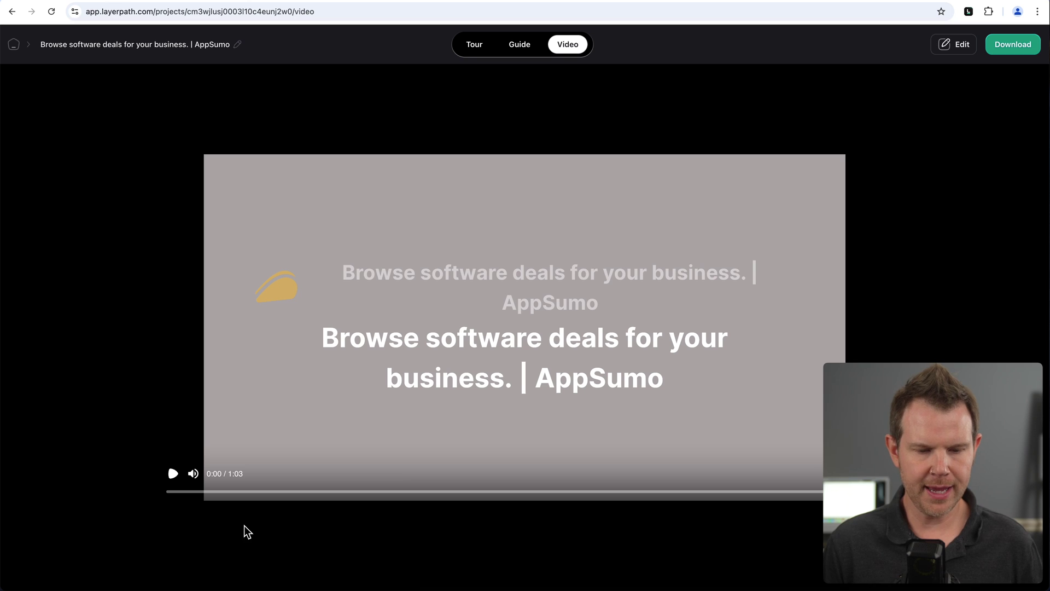
Step: Play the project's video and skip ahead to the Gumlet page footage
left_click(173, 475)
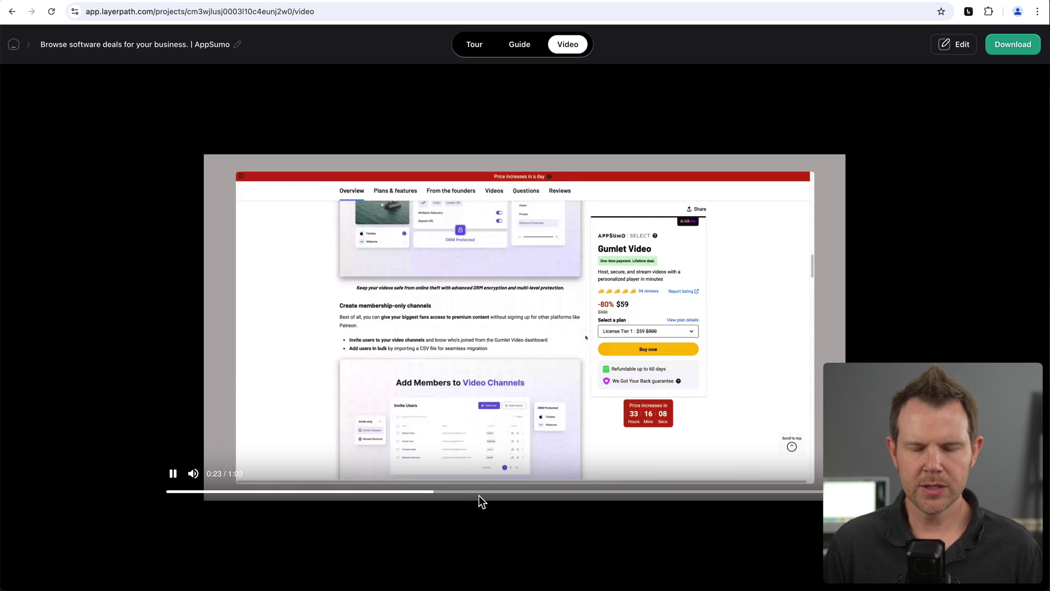
left_click(432, 491)
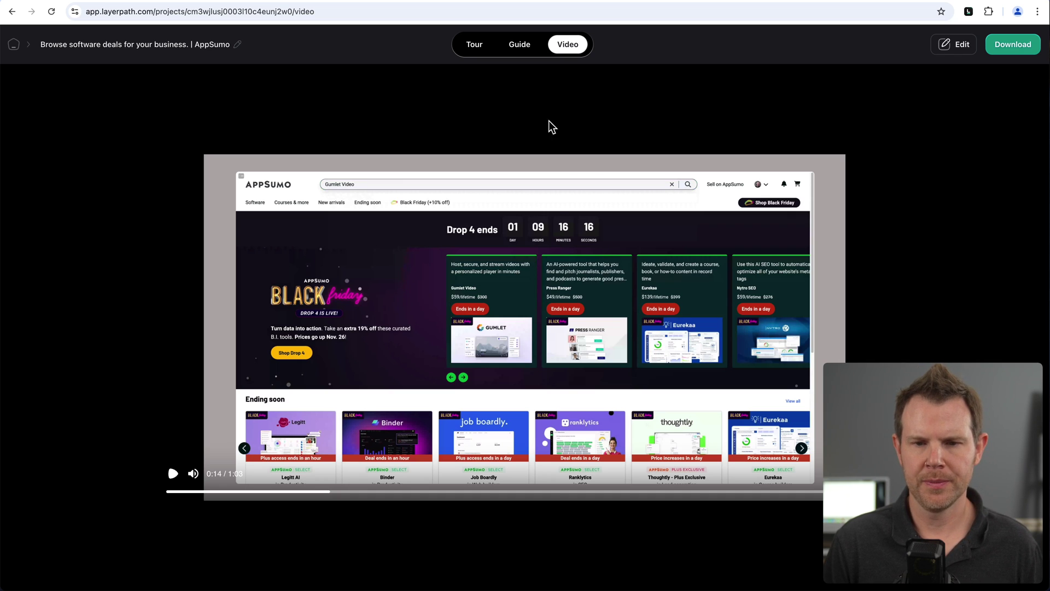
Step: Edit the tour and drag slide 4's Buy now hotspot onto the Tier 1 Buy now button
left_click(475, 48)
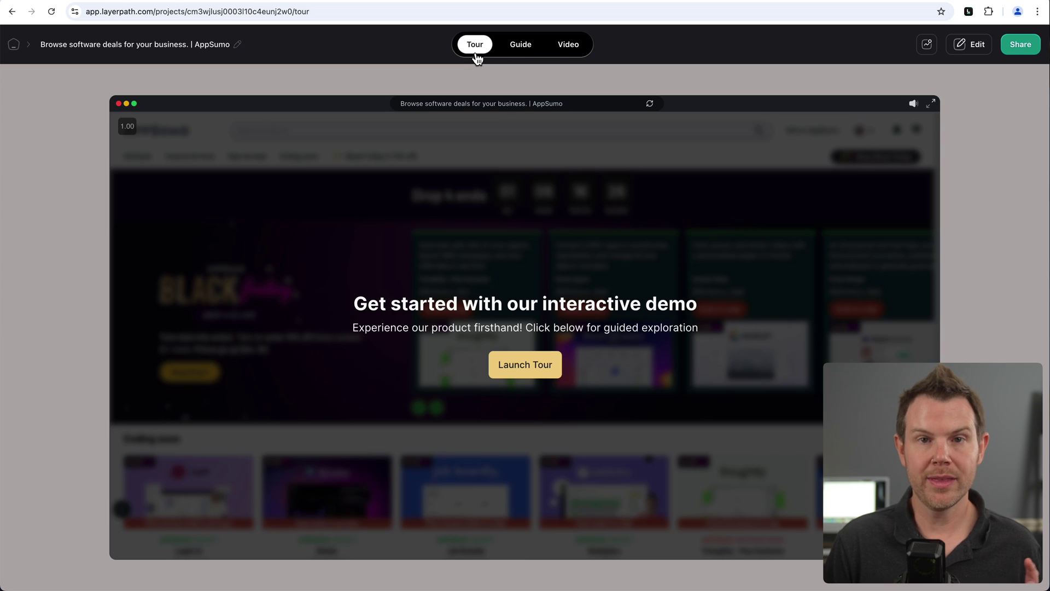
left_click(974, 46)
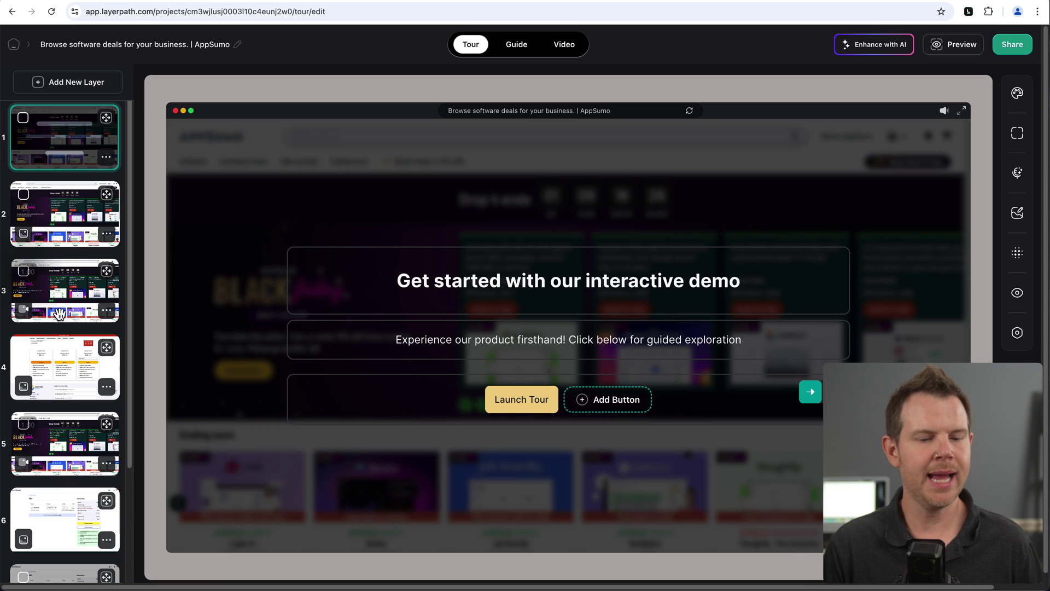
left_click(72, 362)
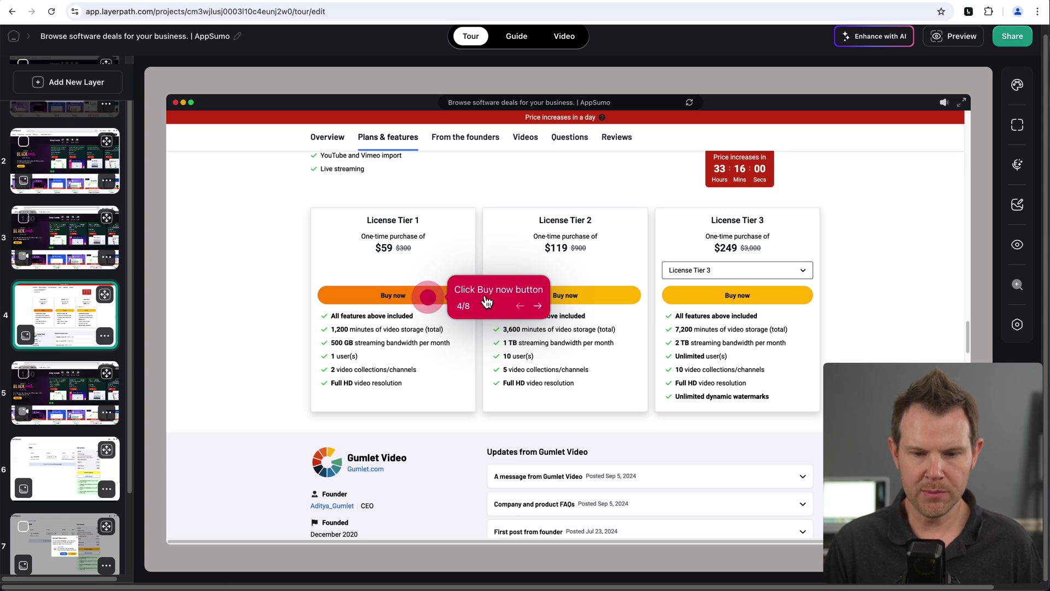
left_click(516, 289)
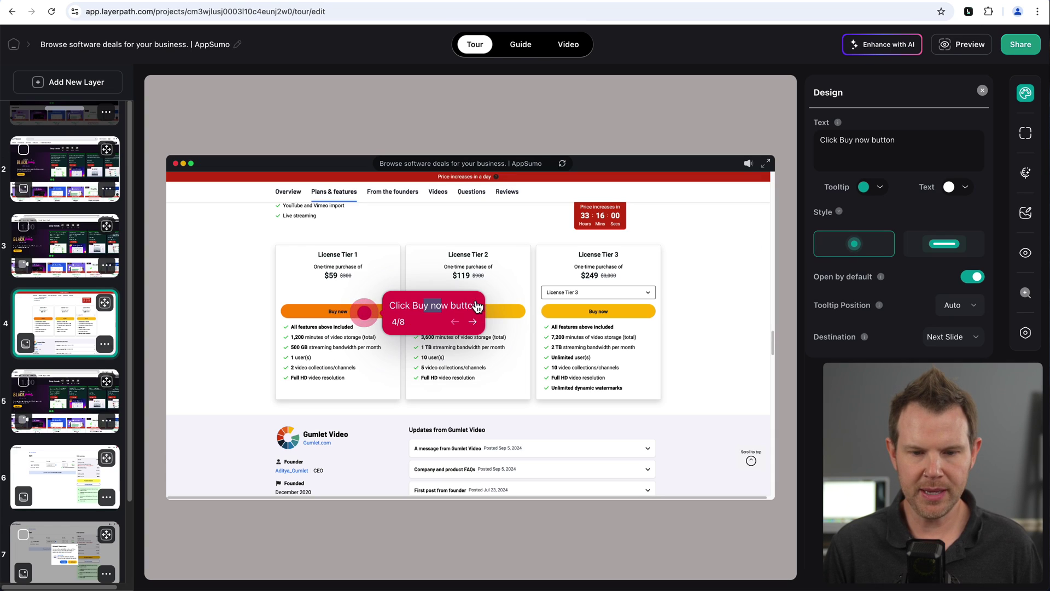
left_click_drag(365, 308, 303, 312)
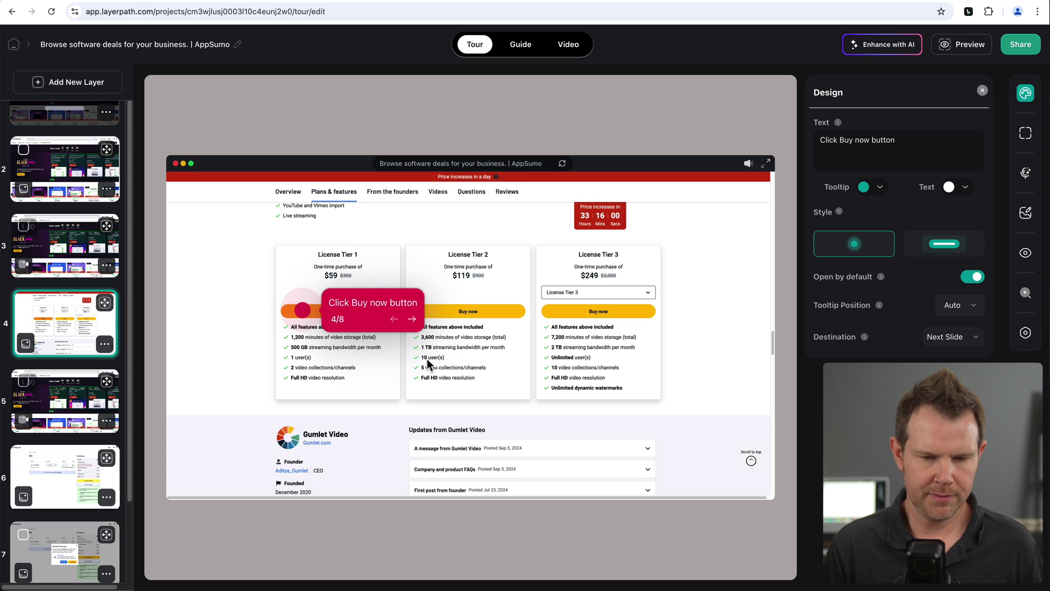
left_click_drag(302, 310, 365, 310)
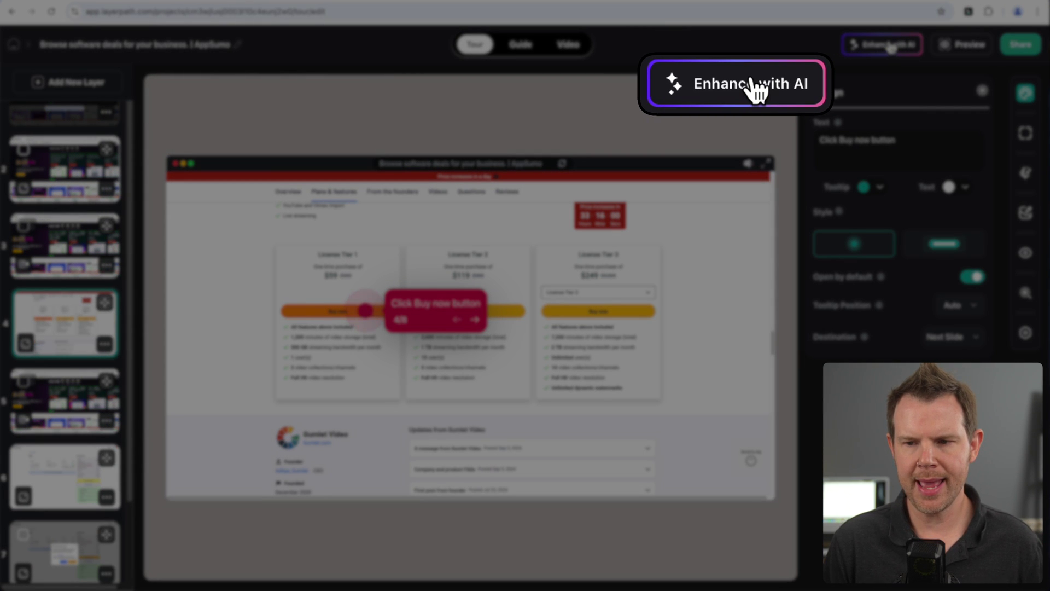
Step: Paste a recording description into Enhance with AI and apply the AI rewrite
left_click(890, 46)
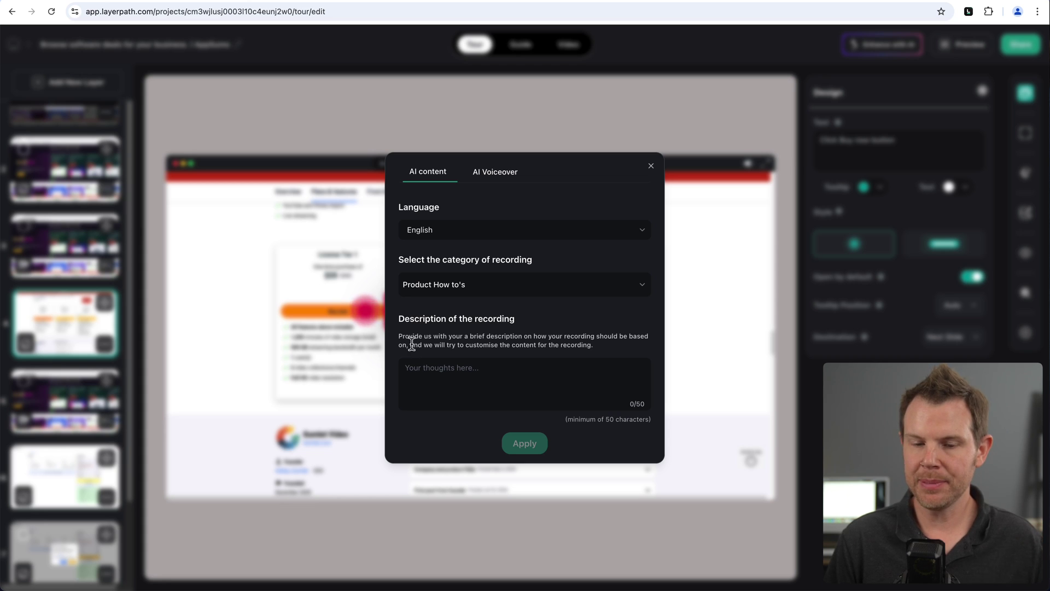
left_click(445, 371)
type("I'm showing how to search for Gumlet Video on AppSumo, then add to cart and proceed to checkout.")
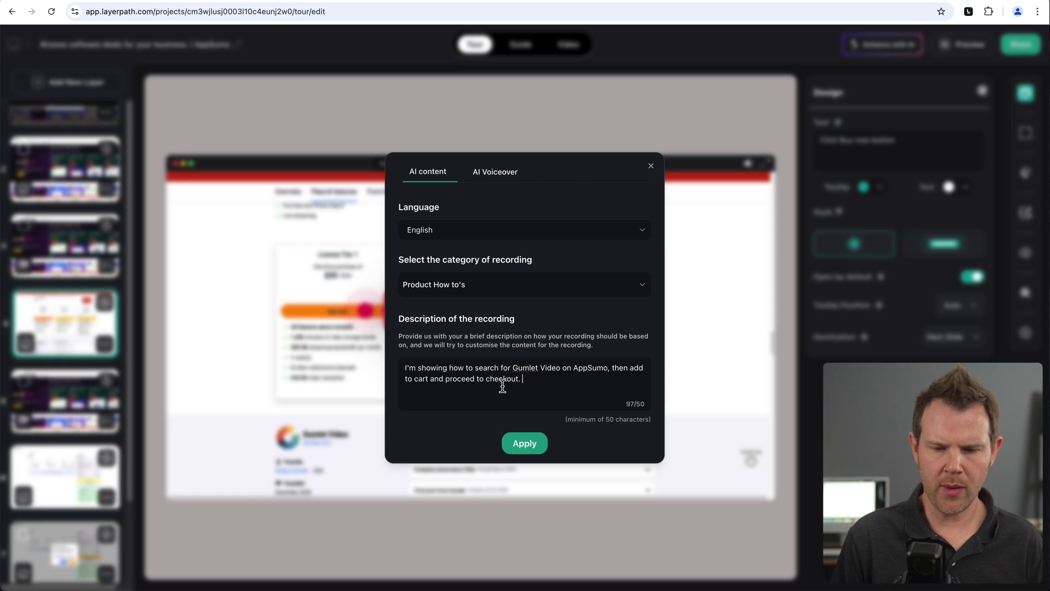
left_click(528, 444)
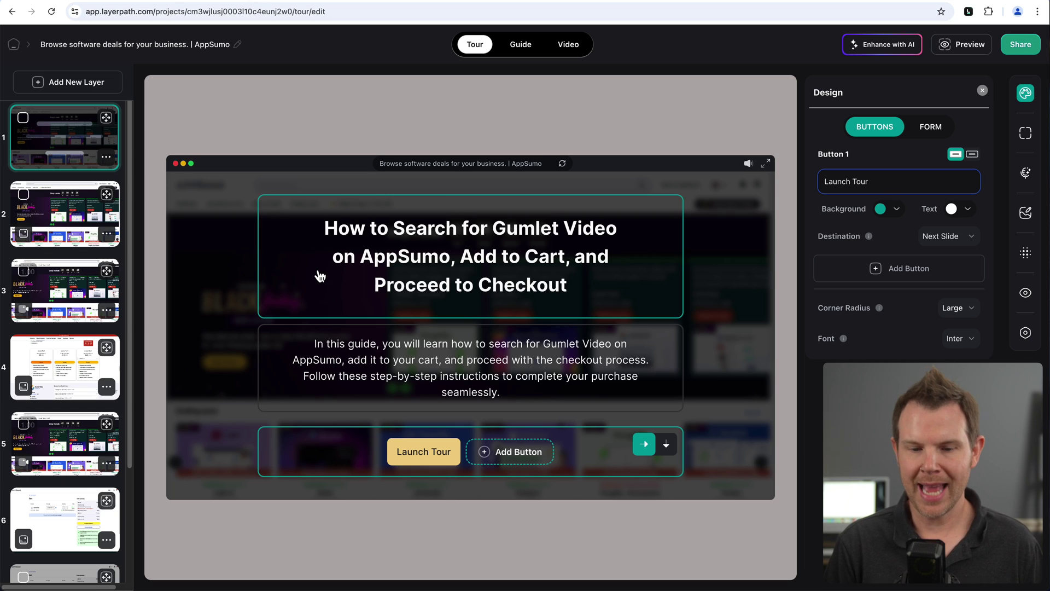
Step: Check slide 2's rewritten tooltip, then open the step 4 tooltip's design settings
left_click(57, 234)
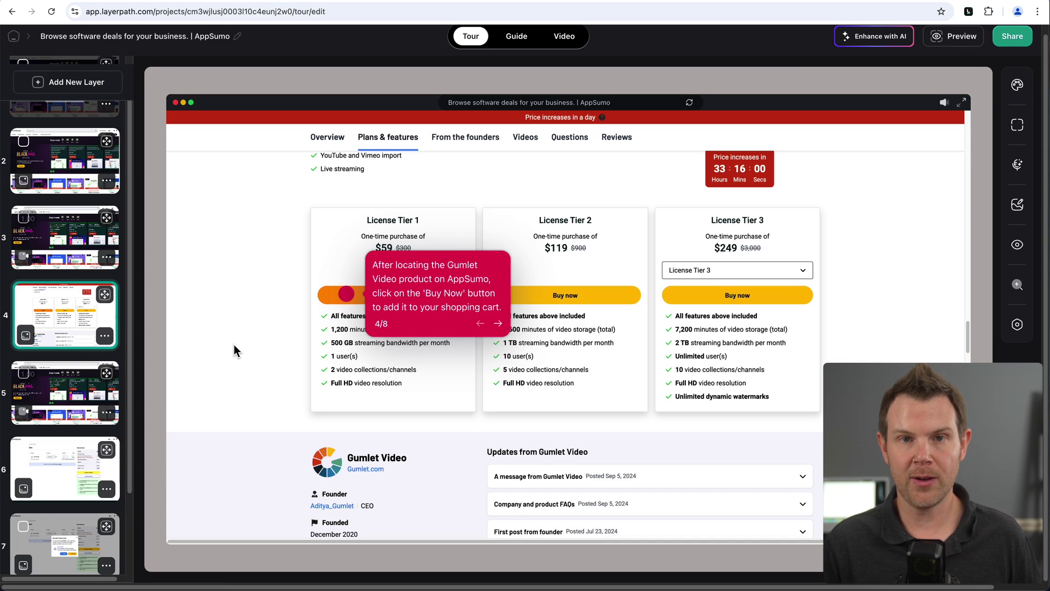
left_click(426, 298)
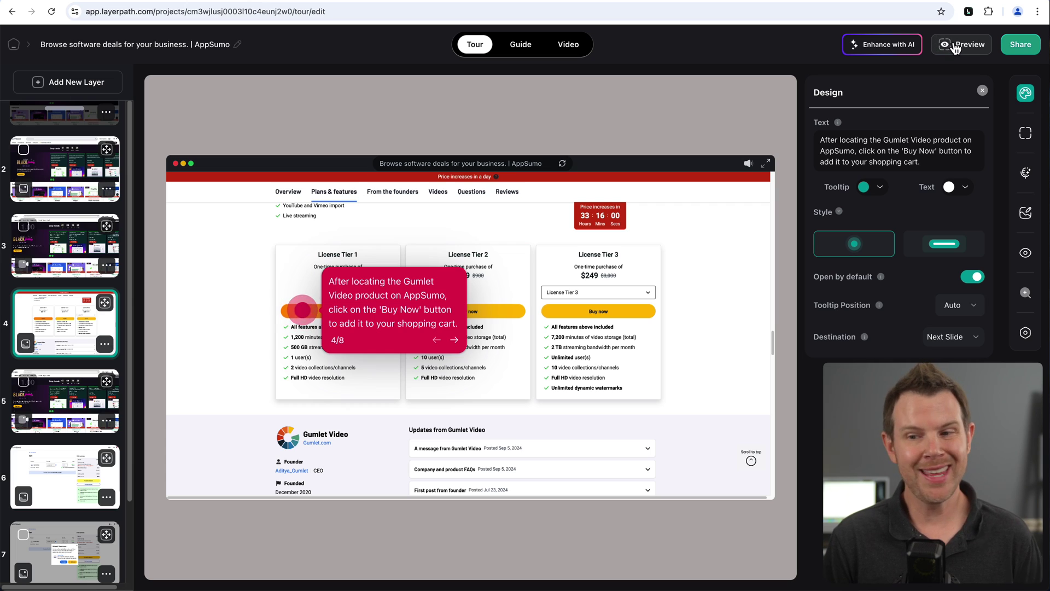
Step: Preview the tour, turn on Publish under Share, and launch it on the public page
left_click(968, 47)
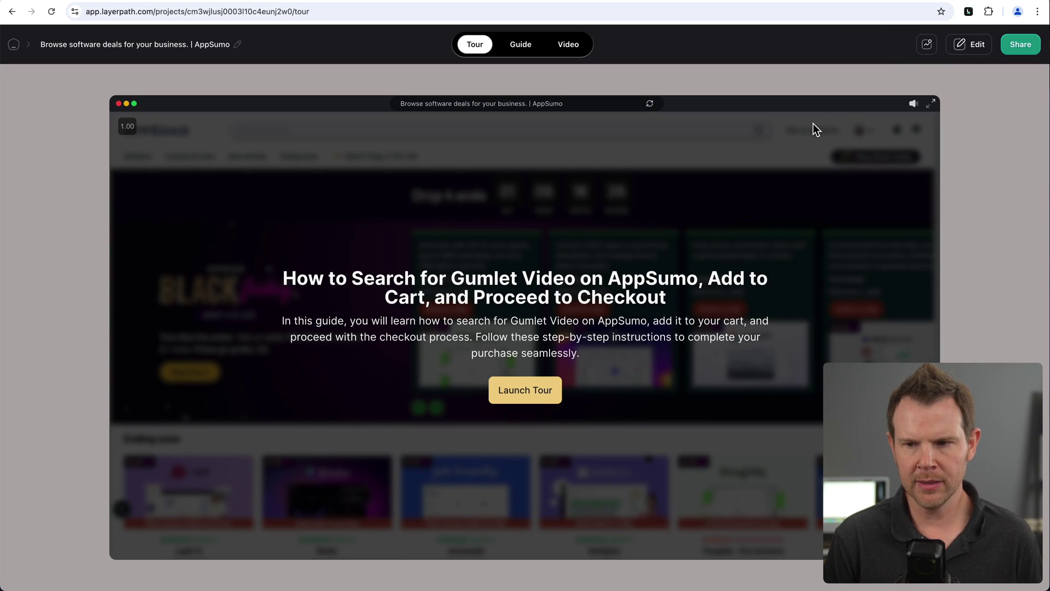
left_click(1030, 49)
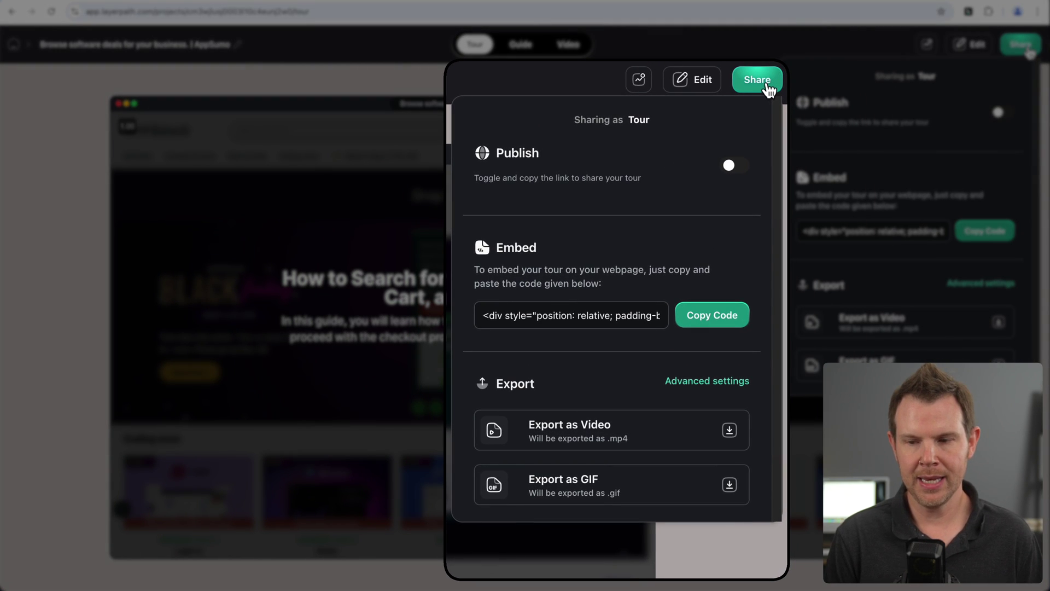
left_click(1001, 112)
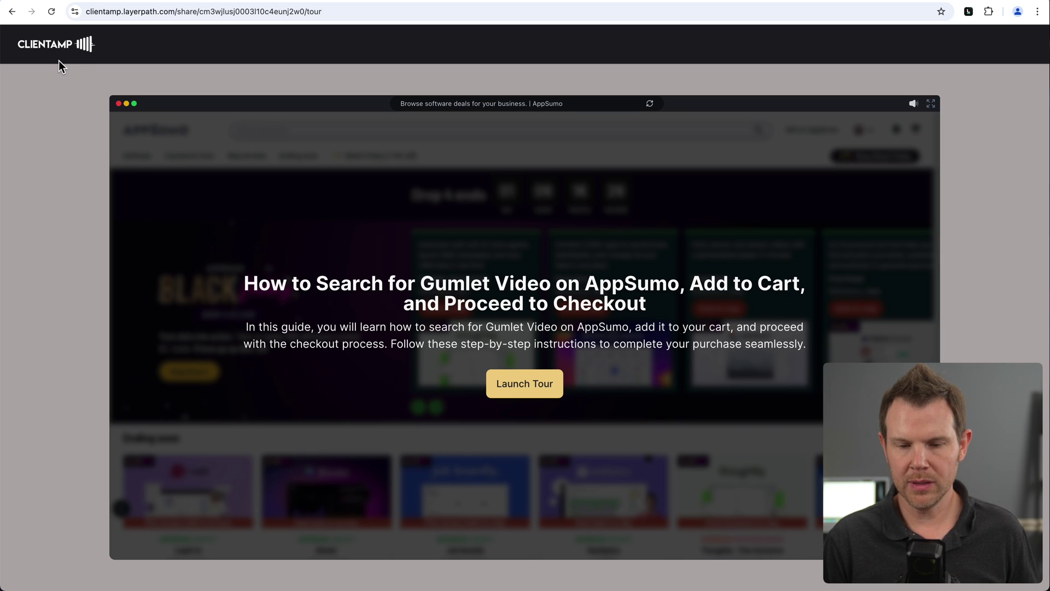
left_click(525, 386)
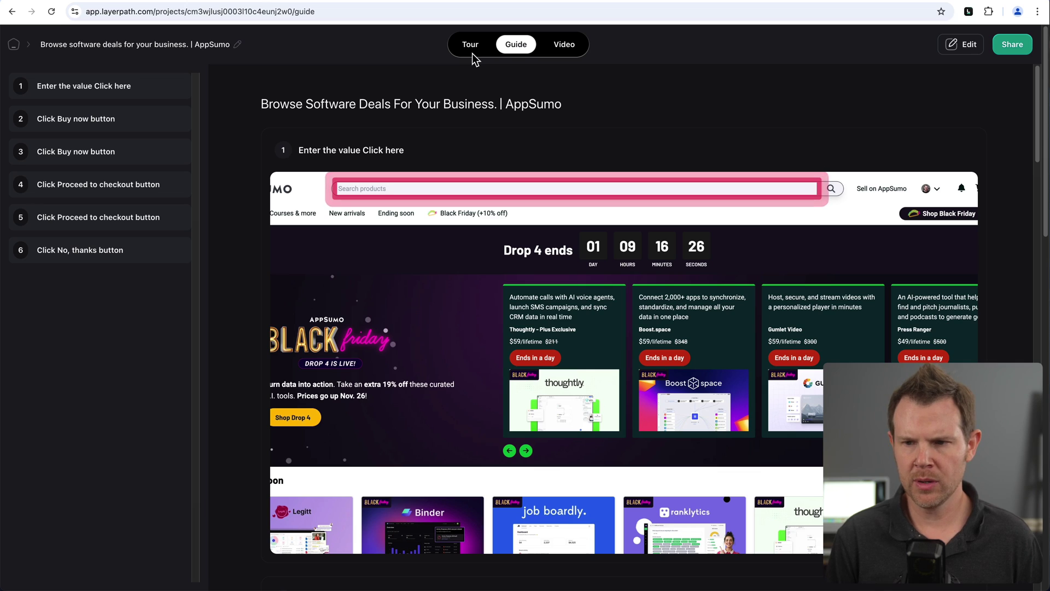
Step: Have AI rewrite the guide's titles from a pasted recording description, making step 1 'Search for Gumlet Video'
left_click(962, 44)
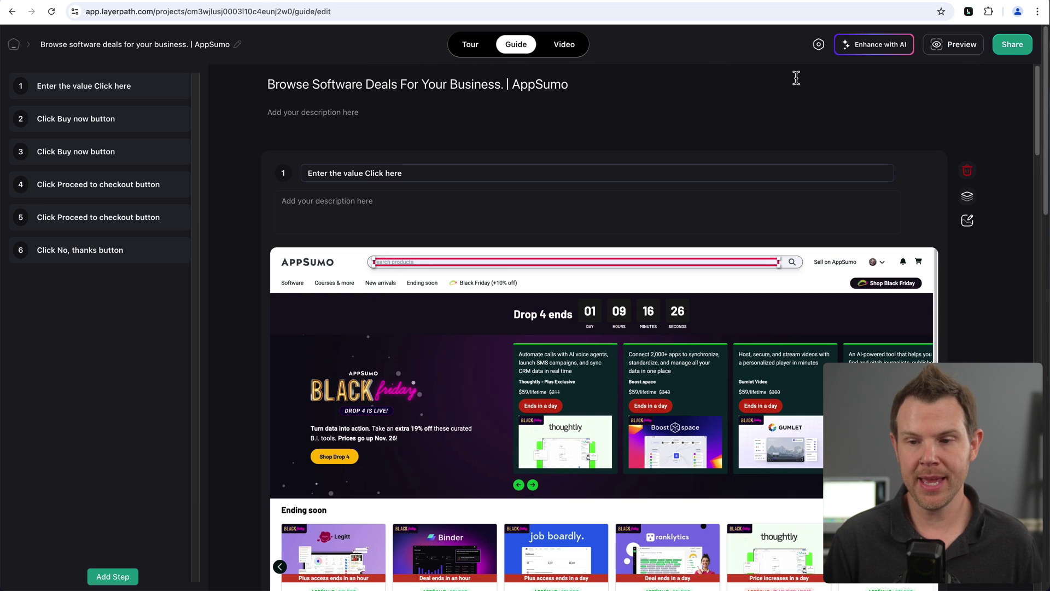
left_click(895, 51)
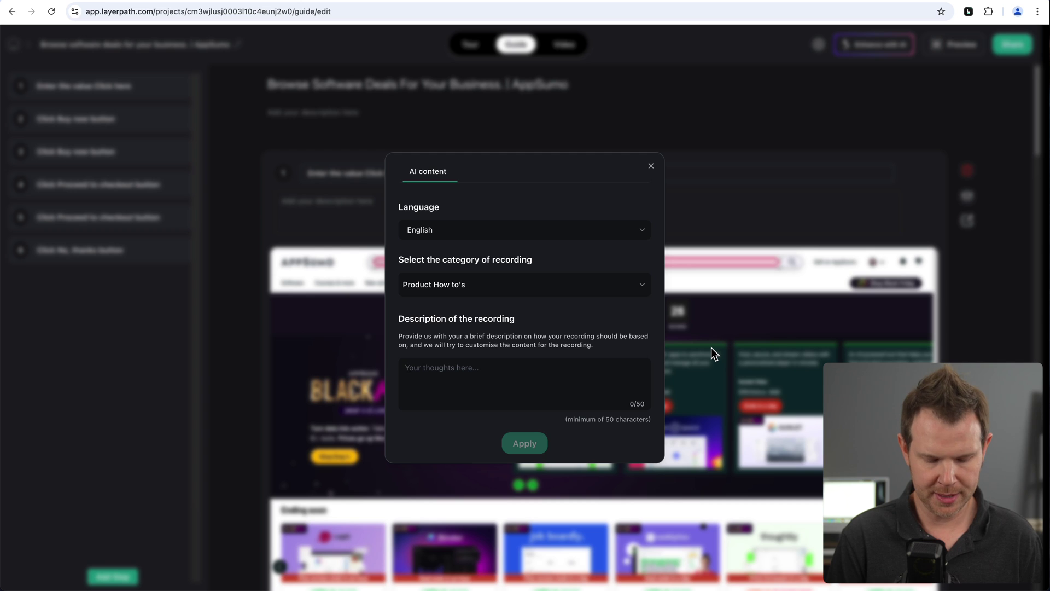
type("I'm showing how to buy Gumlet Video on AppSumo, add to cart, and proceed to checkout.")
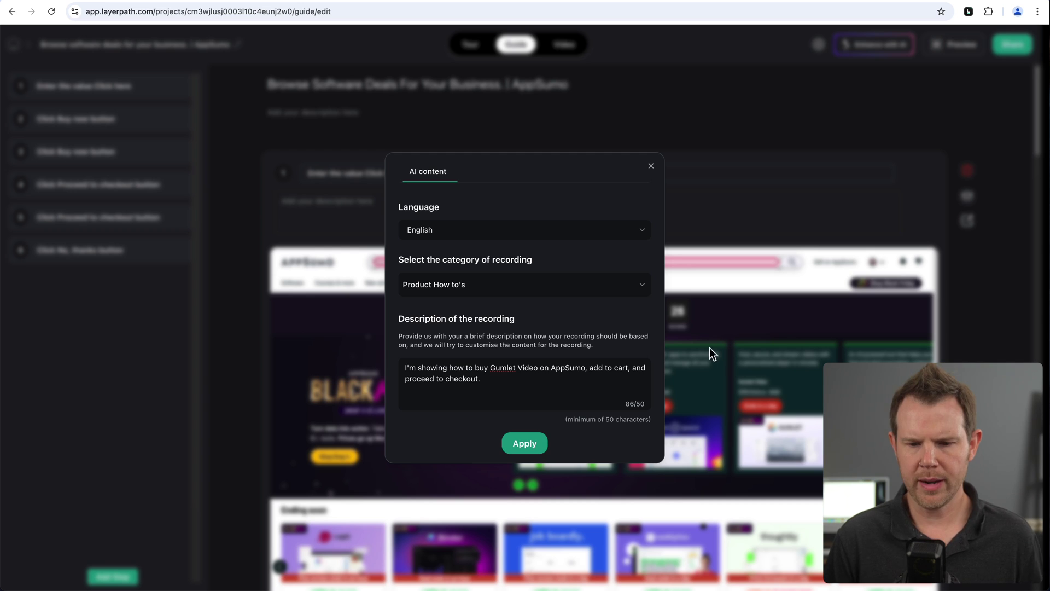
left_click(526, 446)
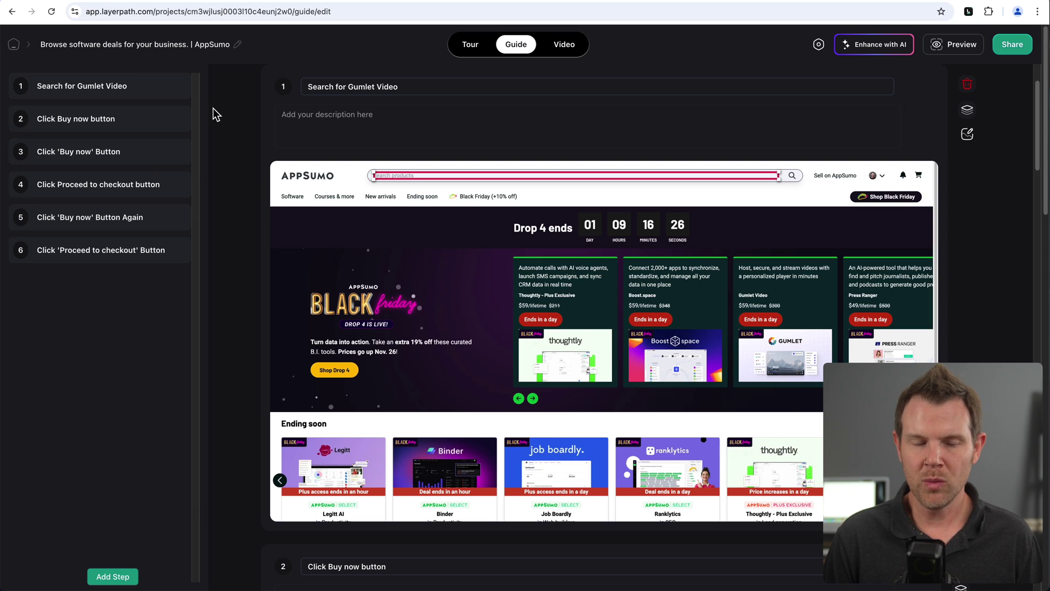
Step: Delete the redundant Buy now step (step 2) from the guide
left_click(167, 122)
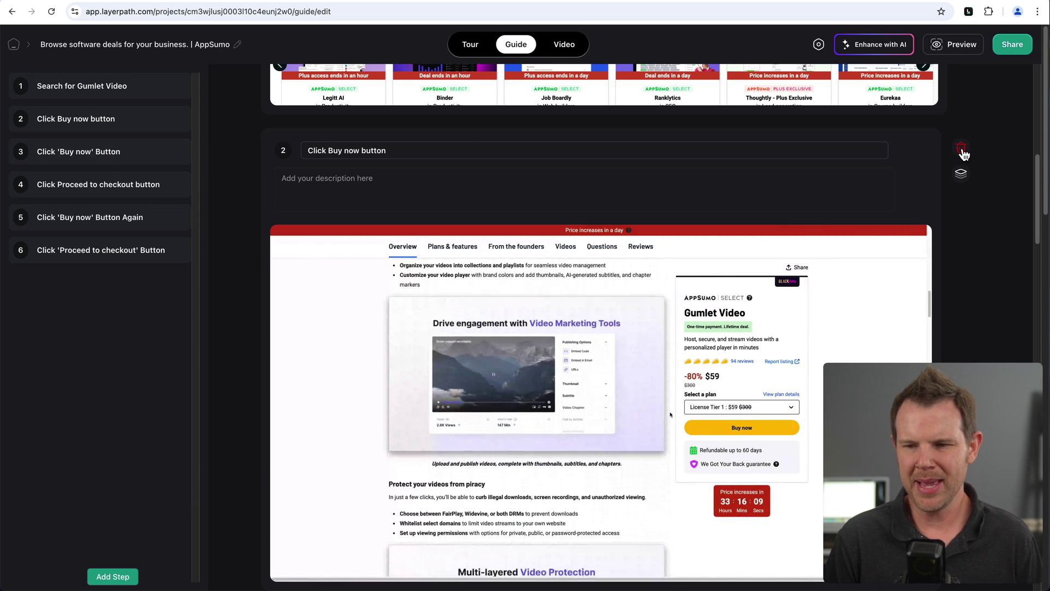
left_click(962, 149)
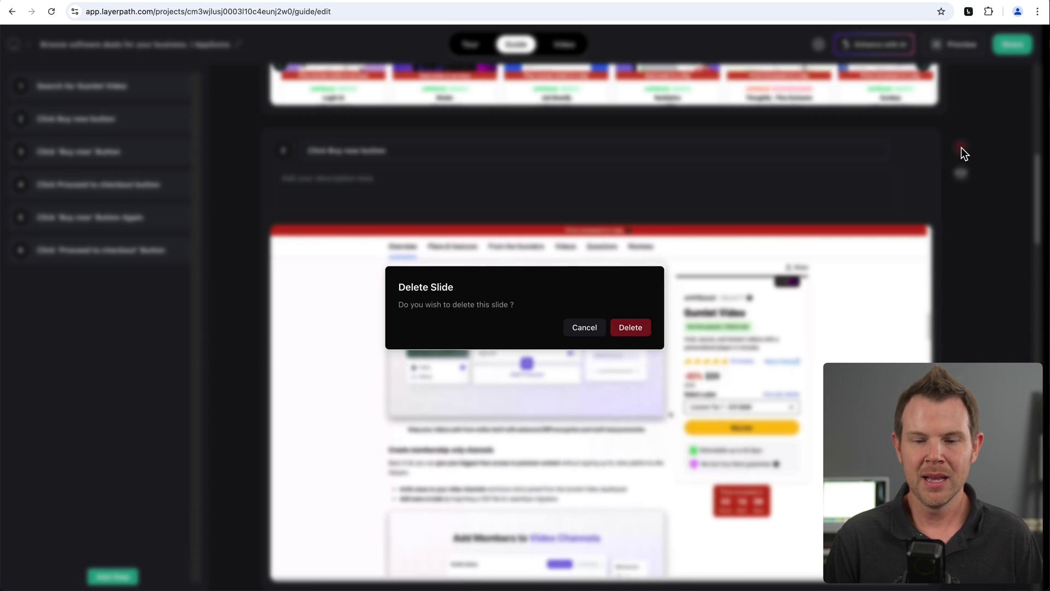
left_click(629, 327)
scroll(646, 320, "up", 10)
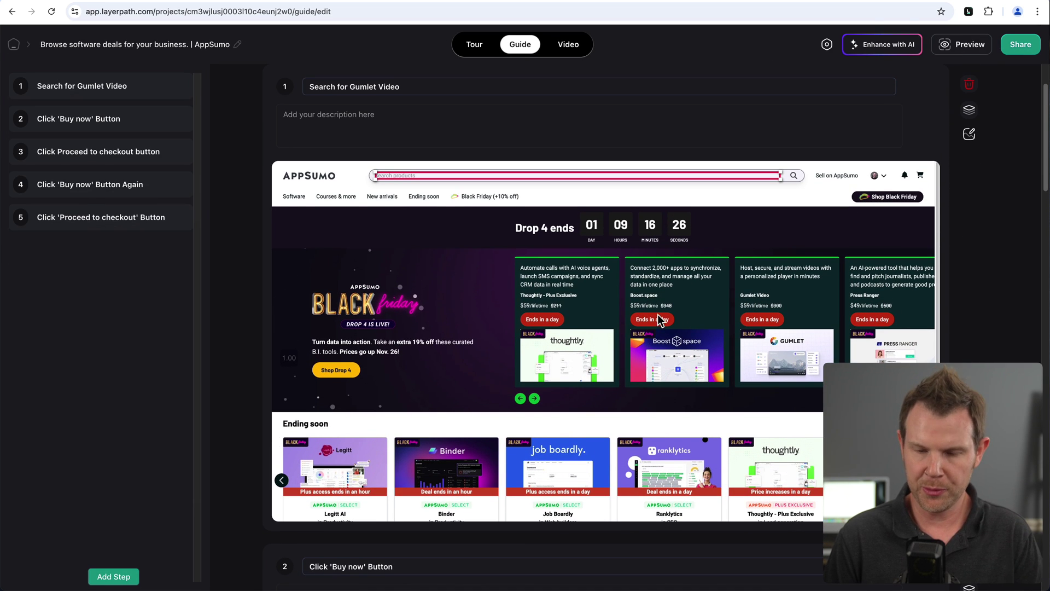
scroll(662, 260, "down", 12)
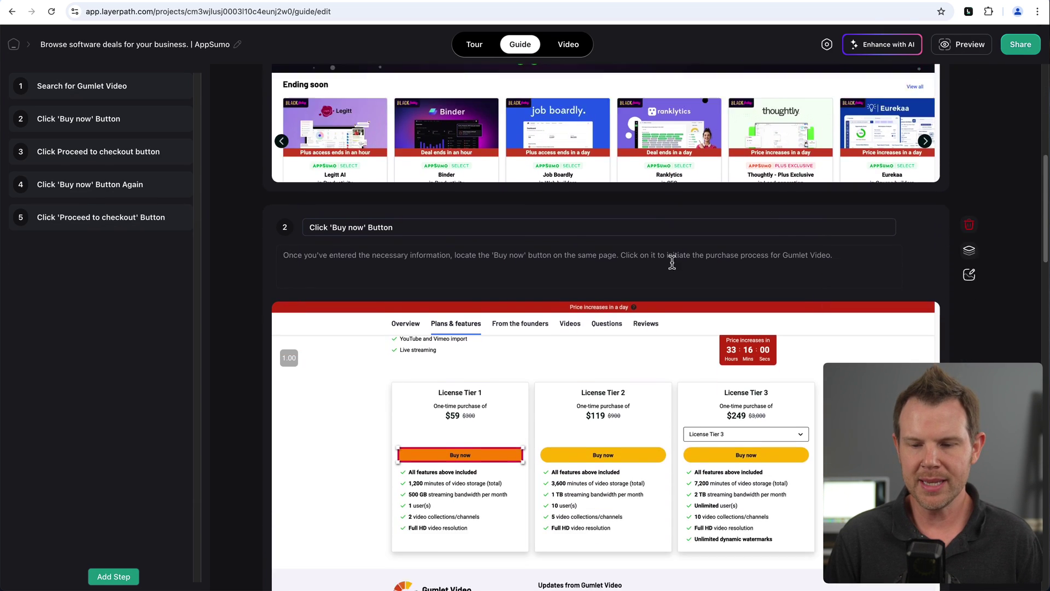
scroll(673, 262, "up", 2)
scroll(674, 264, "up", 1)
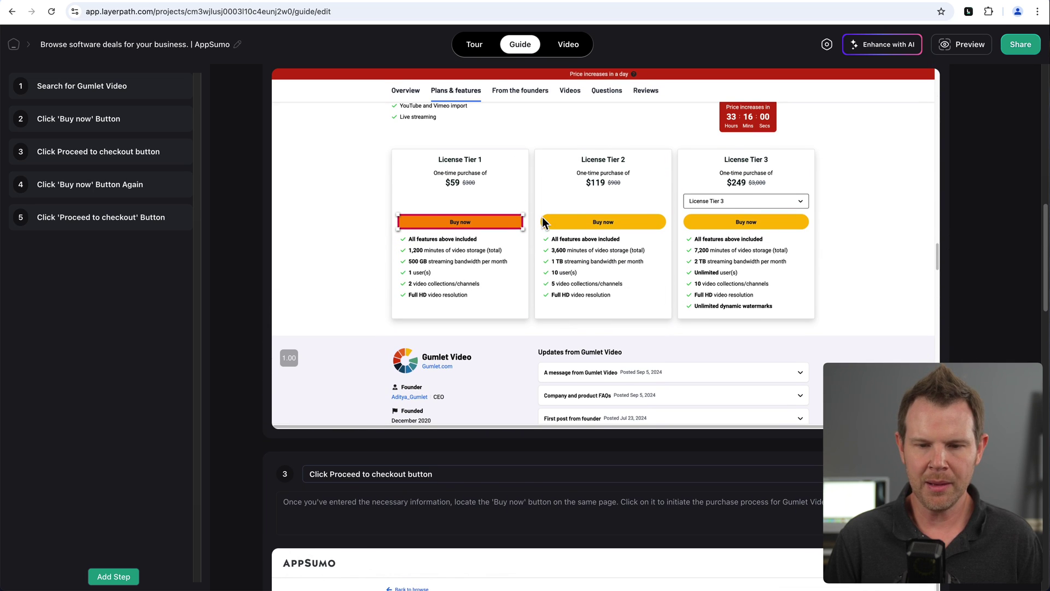
Step: Review steps 3 and 4, leaving four steps ending with 'Decide if you want the upsell'
left_click(147, 160)
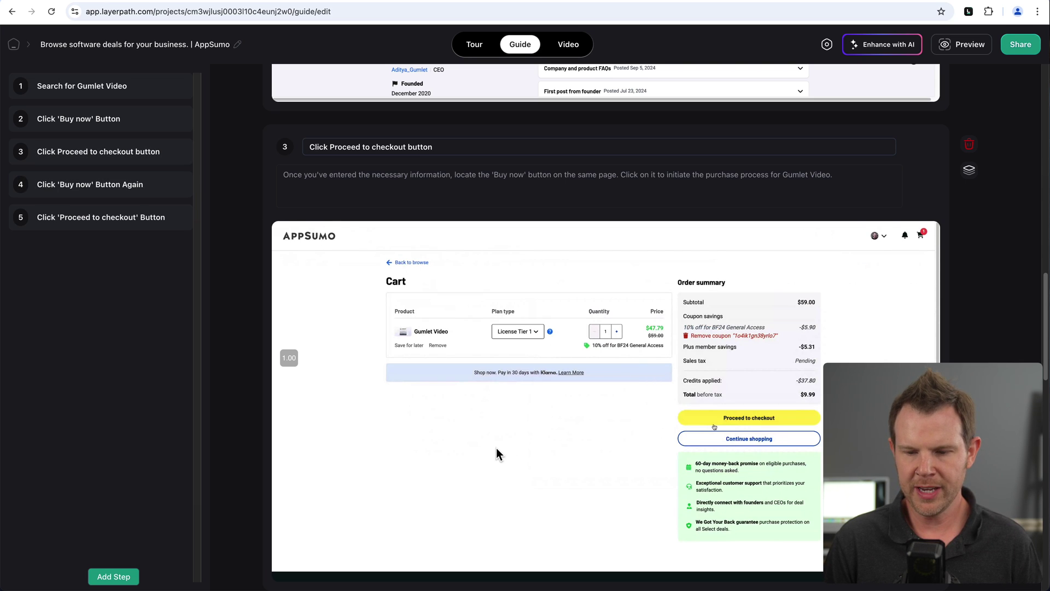
left_click(149, 184)
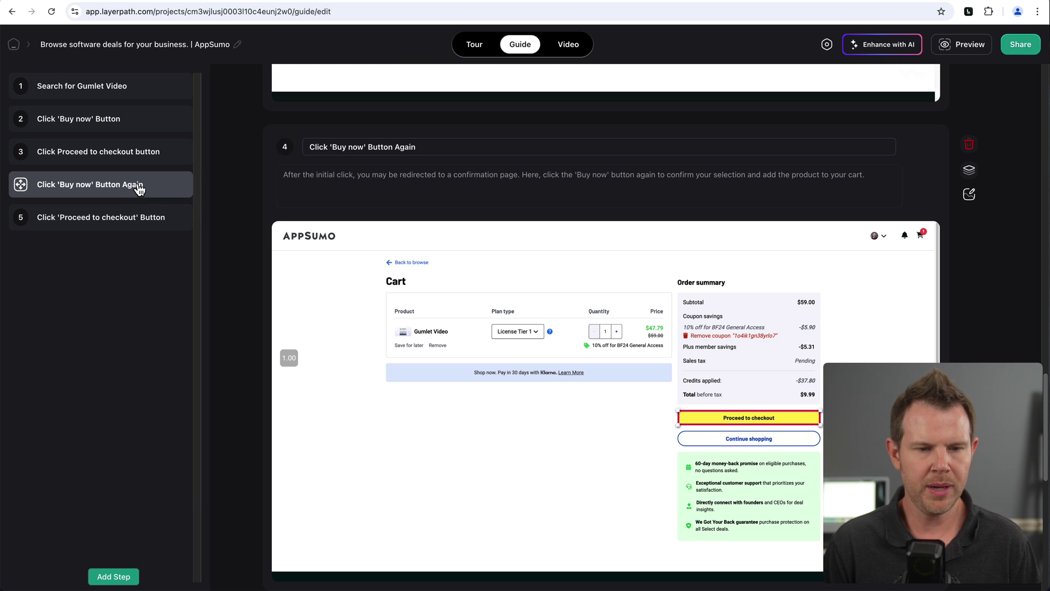
left_click(99, 152)
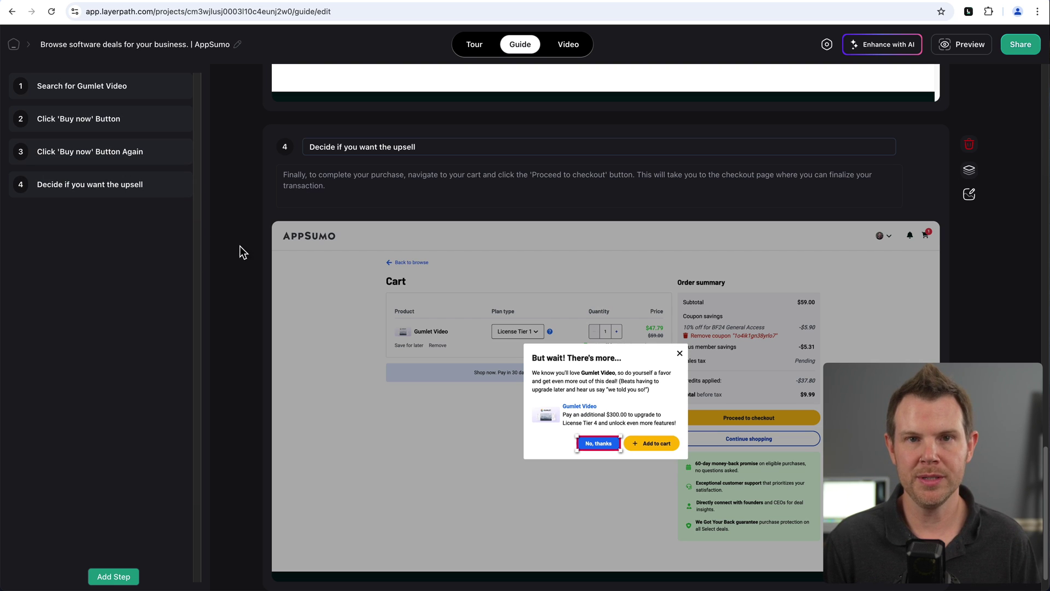
Step: Look over the guide's Share and export options
left_click(1027, 52)
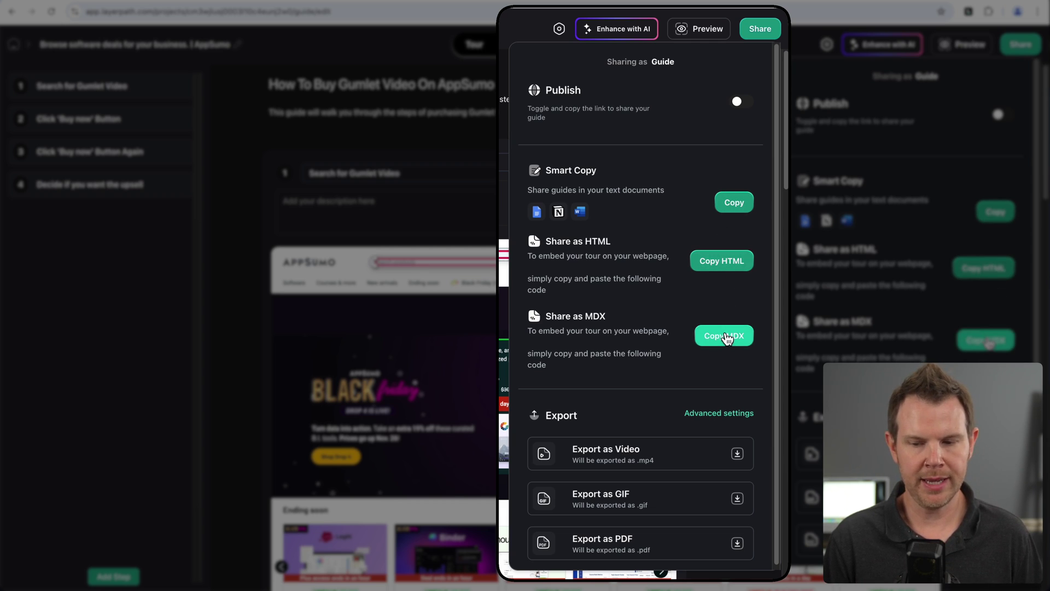
scroll(616, 469, "down", 1)
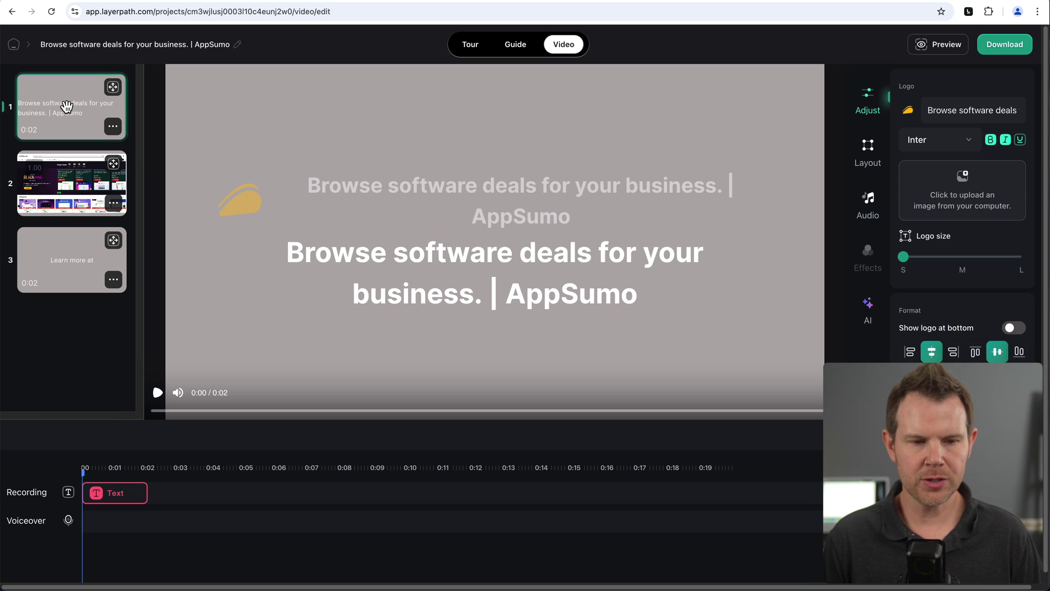
Step: Preview the closing card, then delete the Zoom block from the AppSumo recording scene
left_click(60, 257)
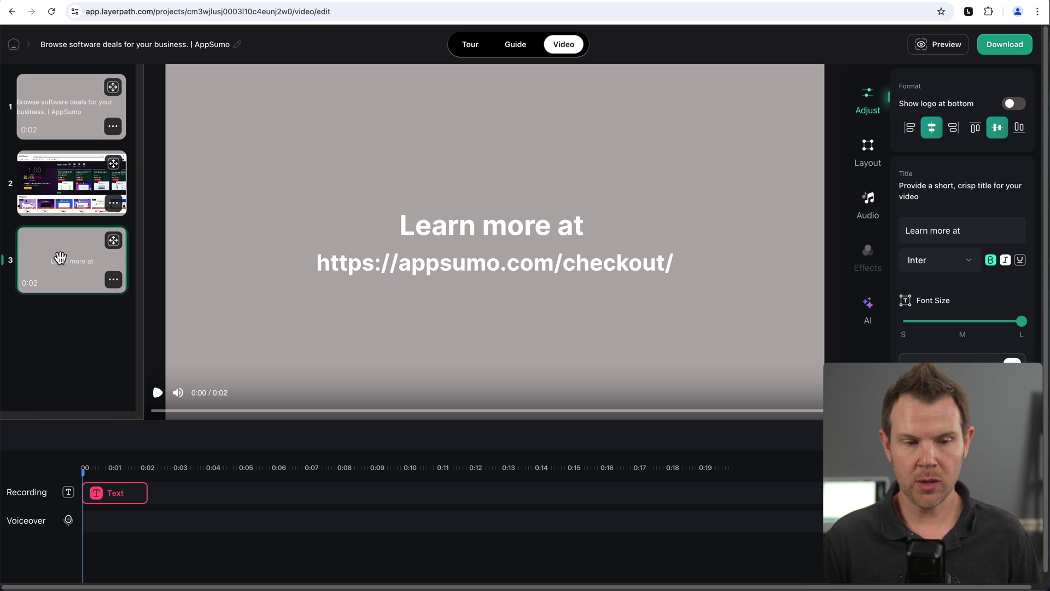
left_click(65, 191)
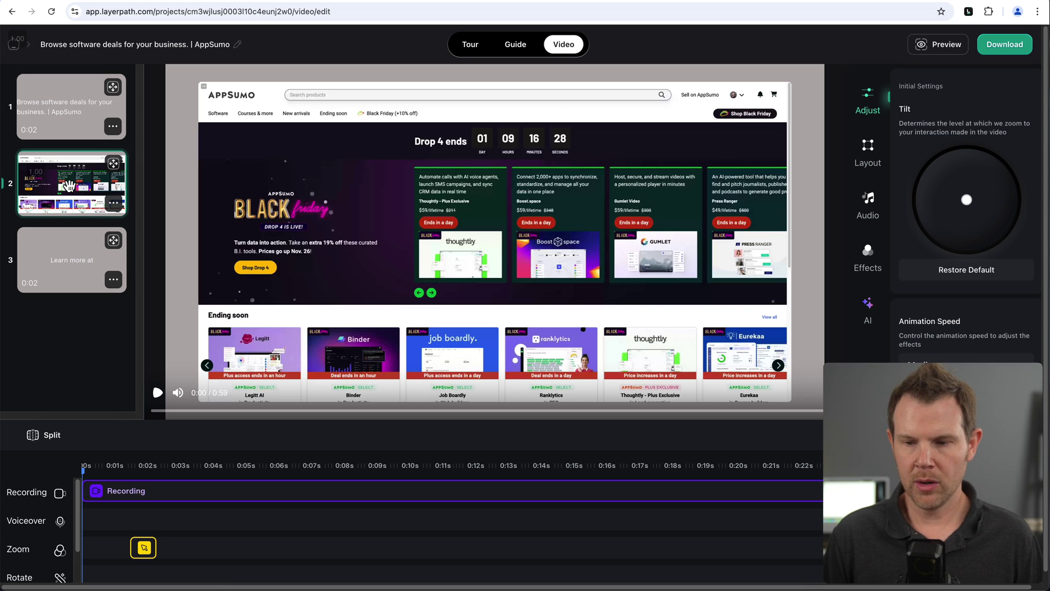
mouse_move(145, 555)
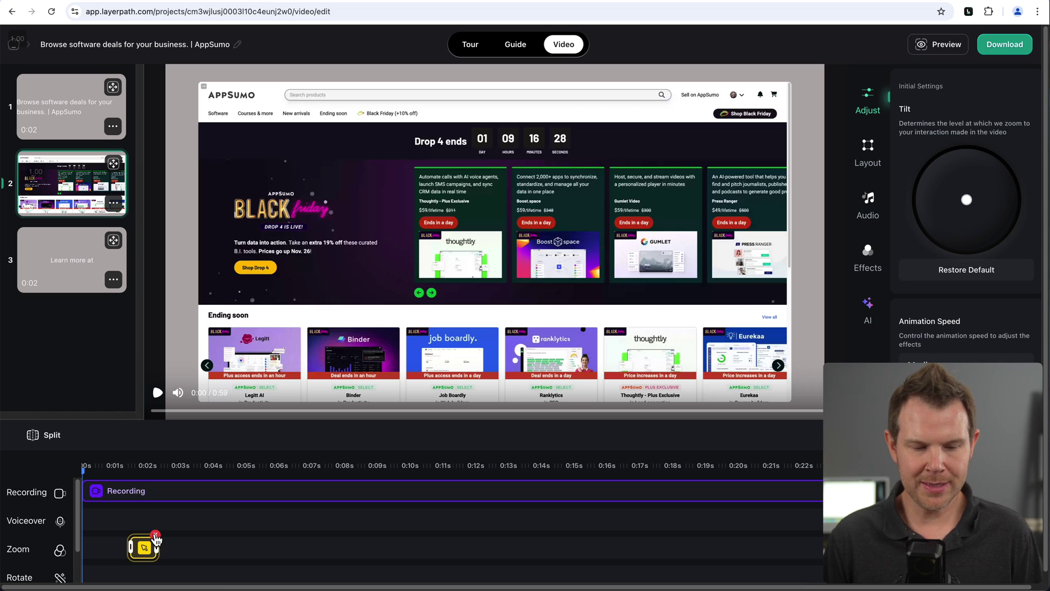
left_click(156, 535)
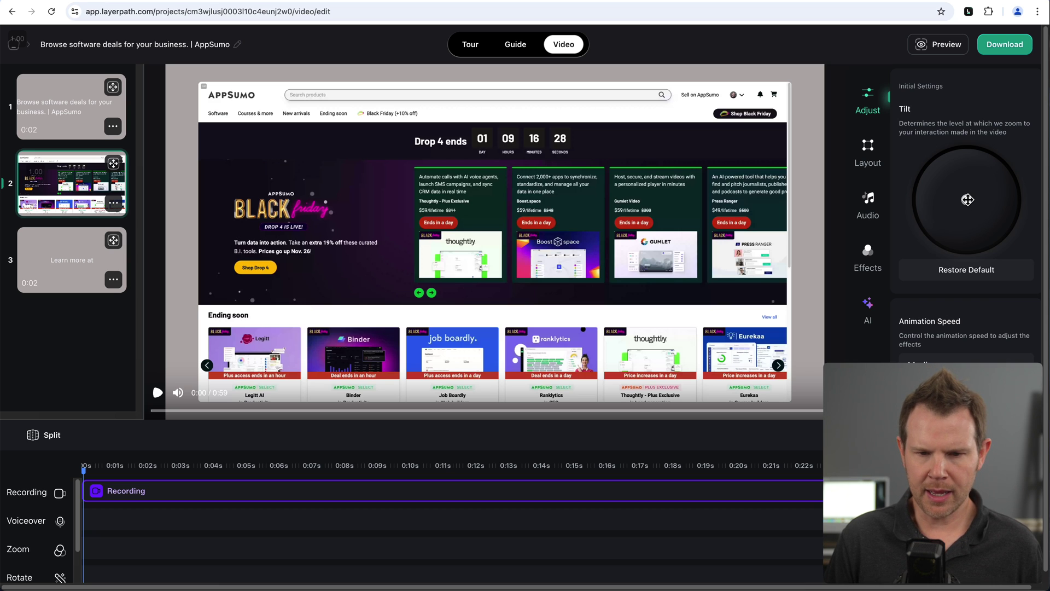
Step: Tilt the recording into a 3-D perspective and add a Zoom block near its start
left_click_drag(967, 199, 973, 175)
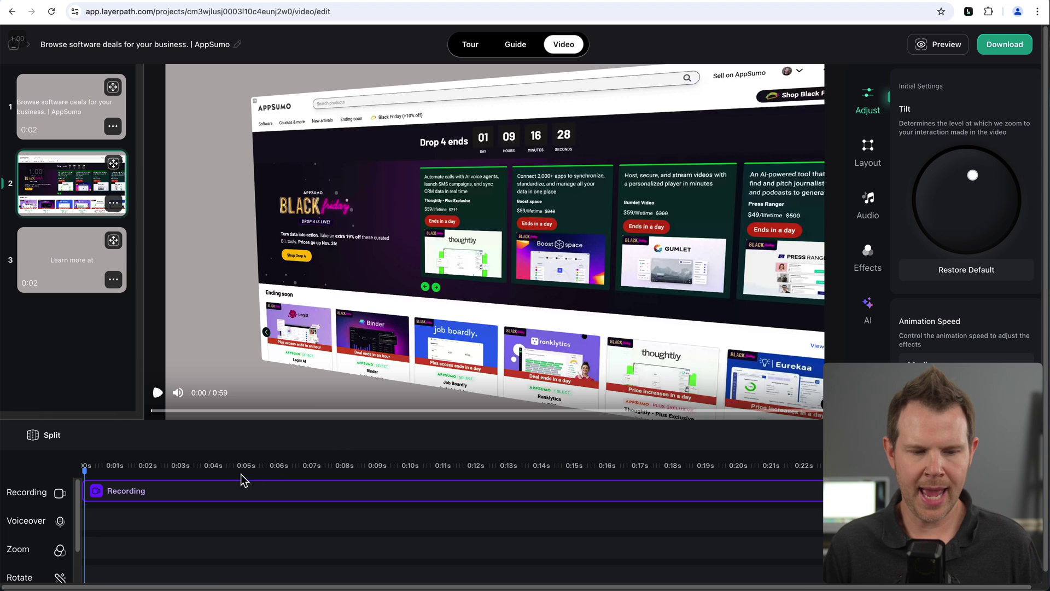
left_click(119, 548)
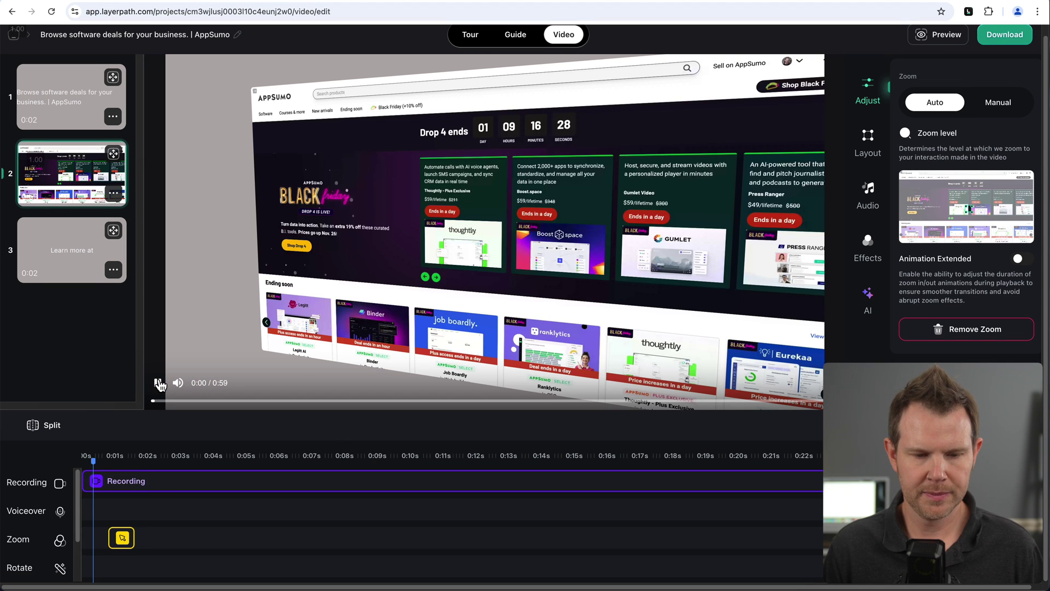
left_click(159, 383)
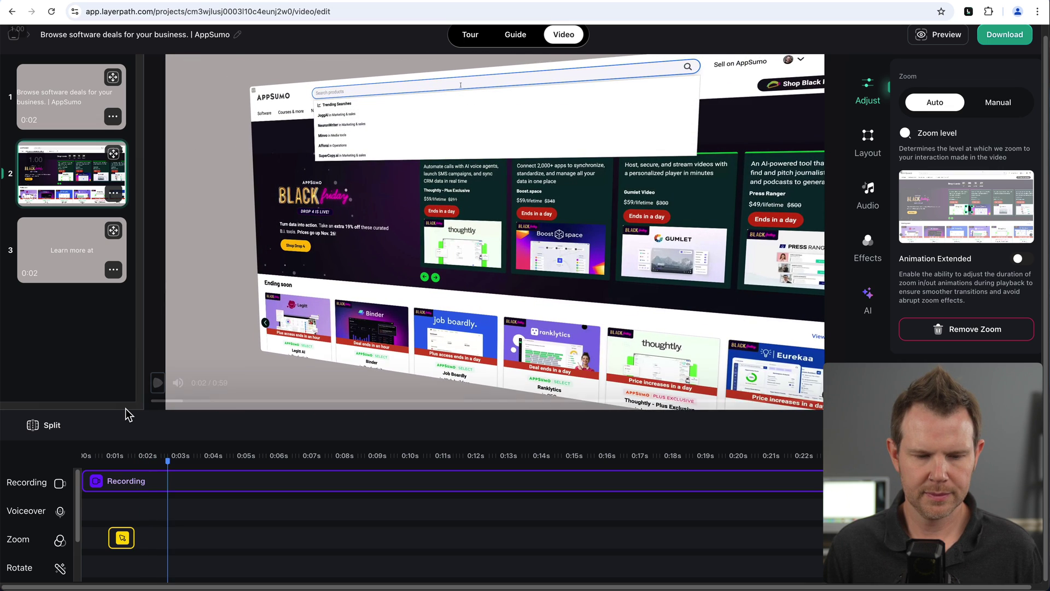
left_click(124, 540)
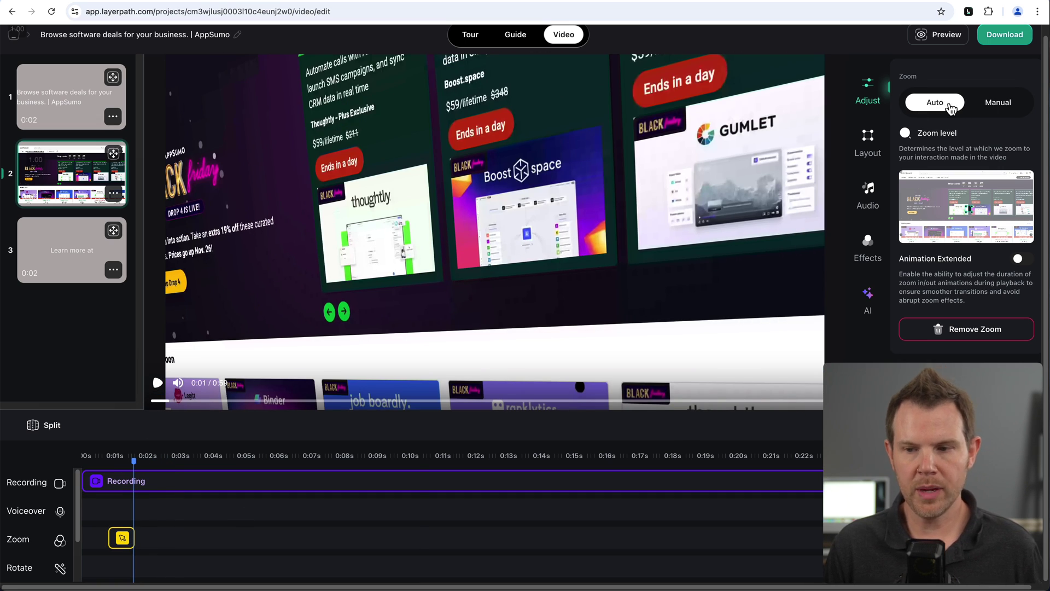
Step: Switch the zoom to Manual, lower its level slightly and lengthen its duration
left_click(1001, 103)
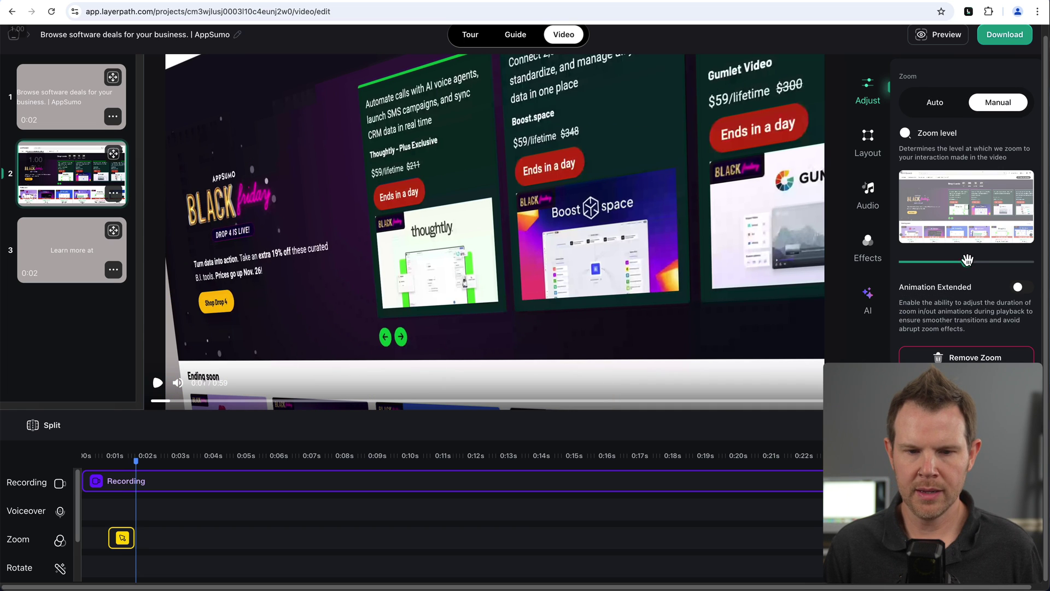
left_click_drag(966, 262, 920, 263)
left_click_drag(134, 537, 202, 537)
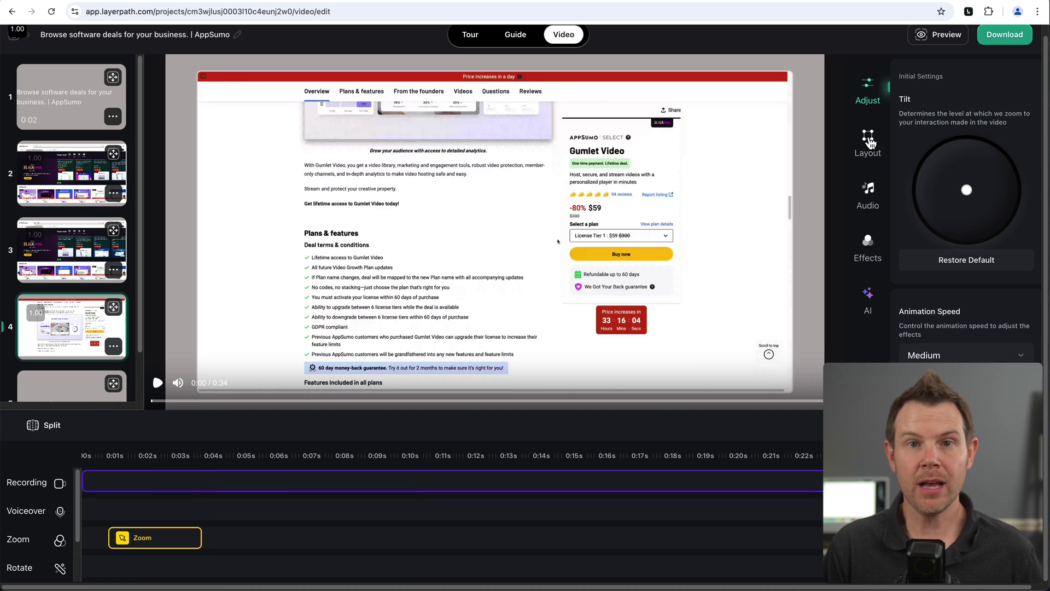
left_click(867, 137)
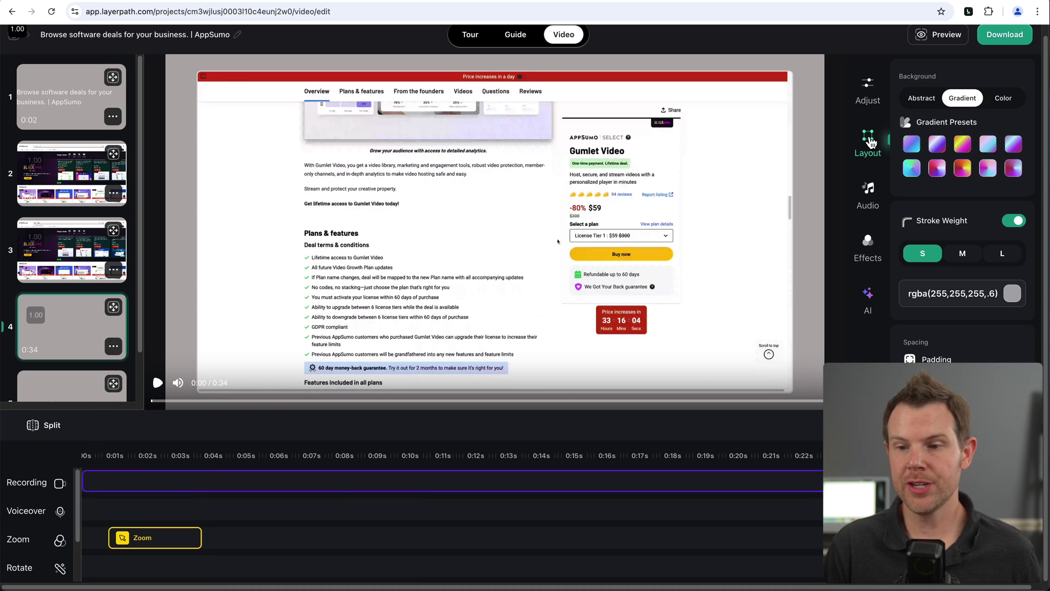
Step: Apply a purple-to-magenta gradient preset as the video background
left_click(937, 145)
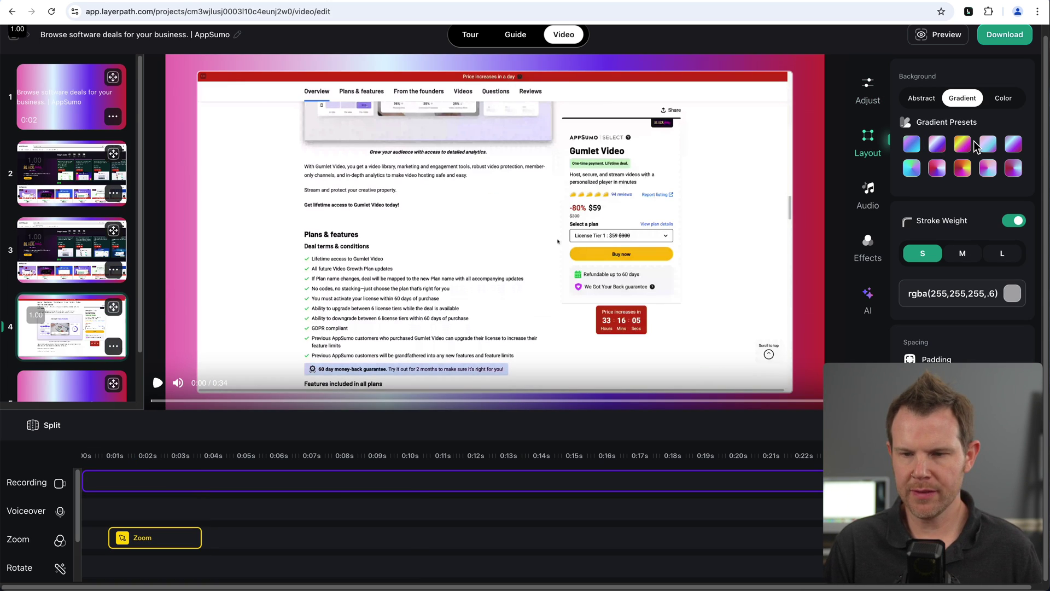
left_click(988, 144)
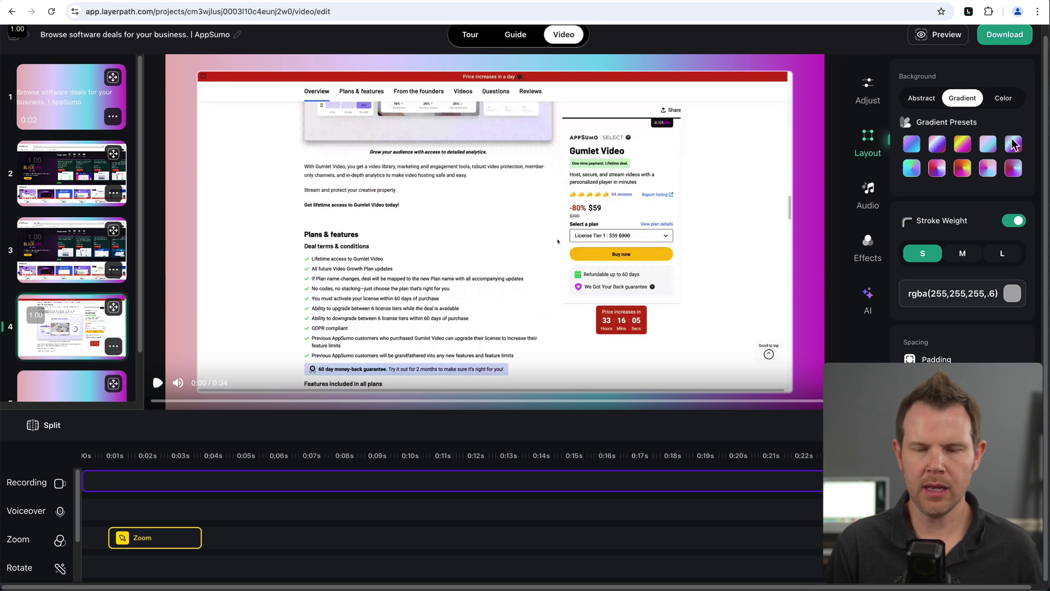
left_click(1012, 144)
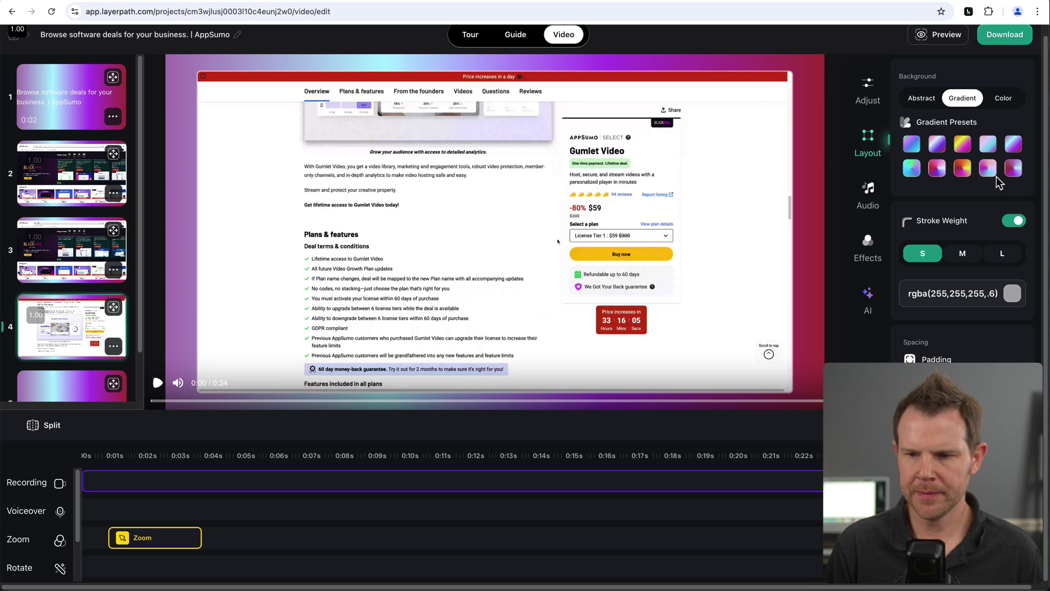
Step: Browse the Audio options and bring up the list of Effects
left_click(868, 192)
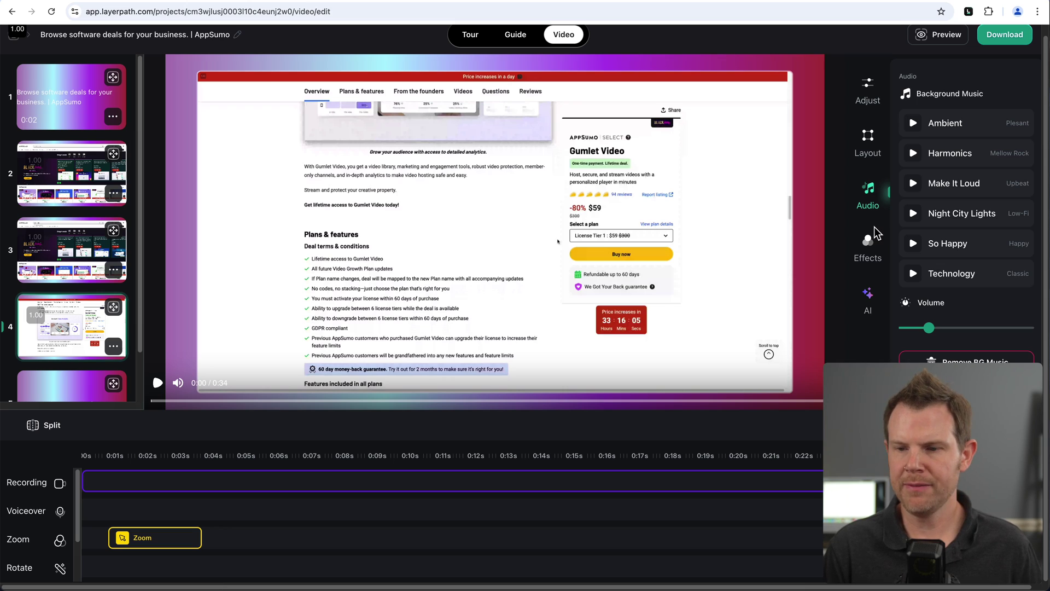
left_click(870, 245)
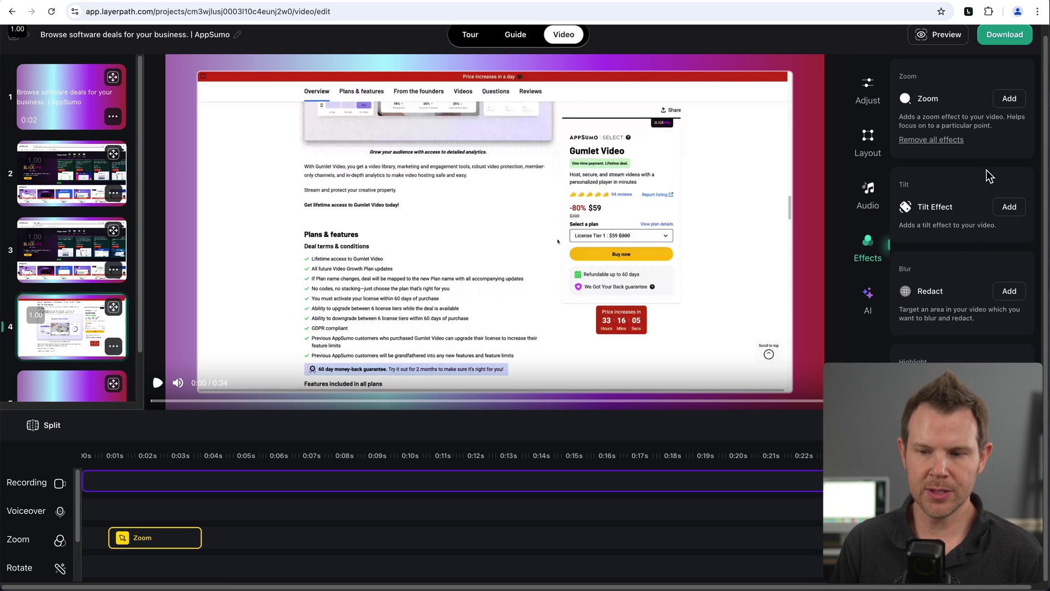
scroll(977, 288, "down", 1)
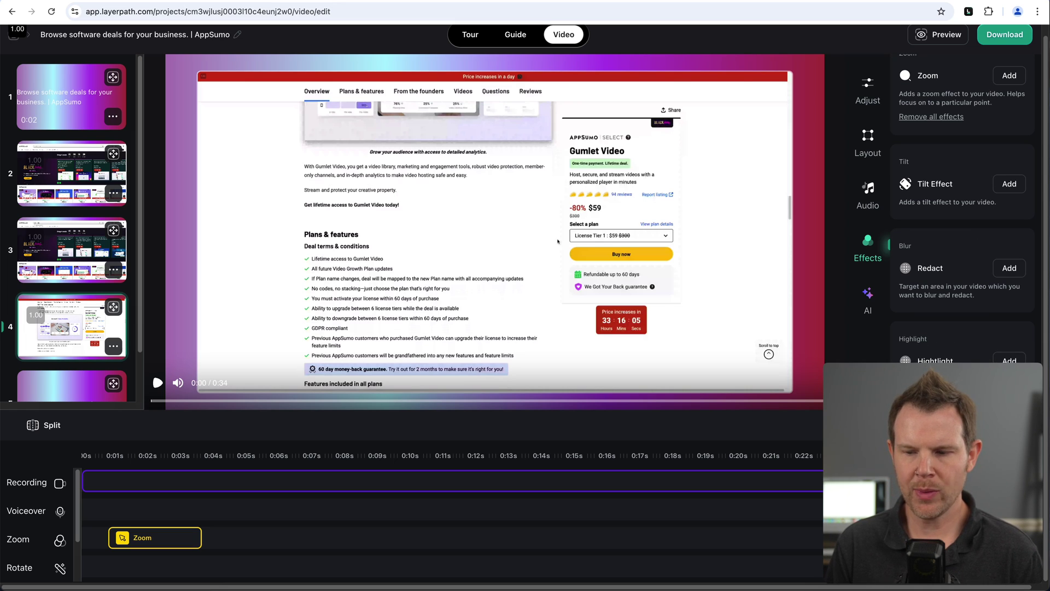
Step: Add a Highlight on the checkout form around 0:40 and extend it to start earlier
left_click(1009, 361)
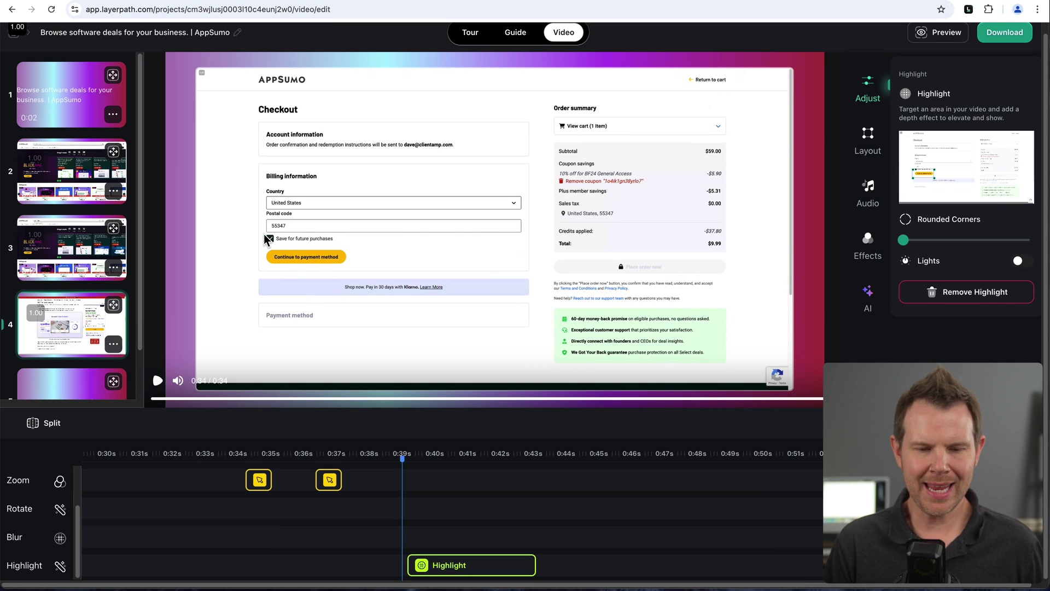
left_click(456, 453)
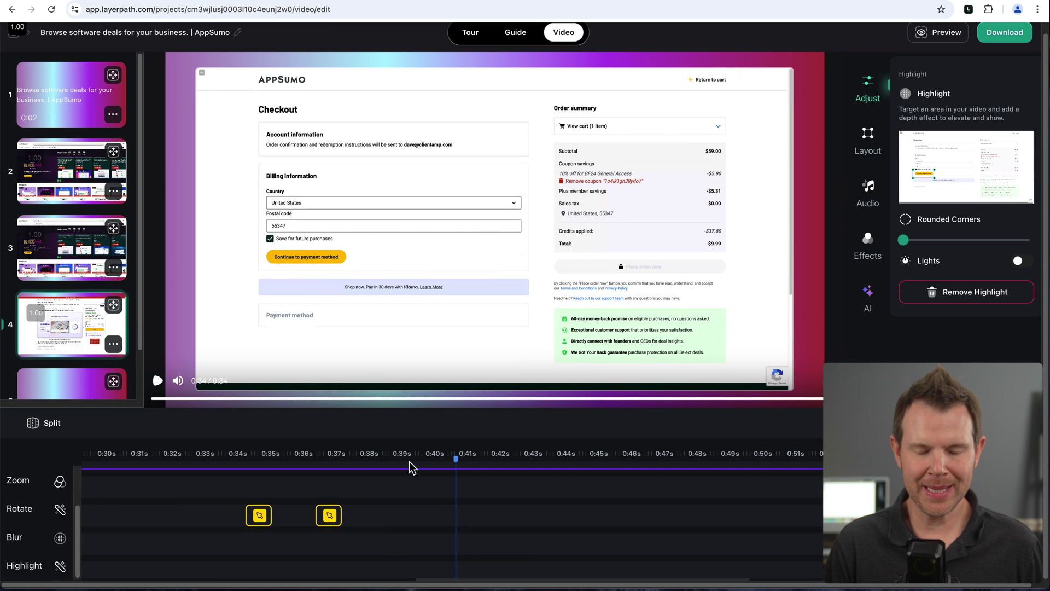
scroll(457, 541, "down", 1)
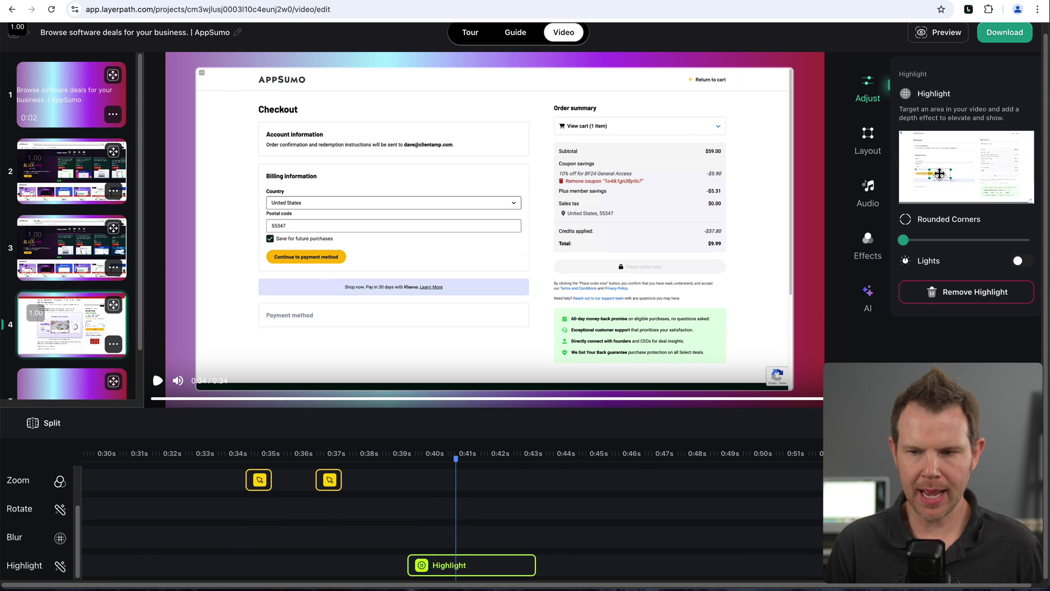
left_click_drag(919, 170, 922, 172)
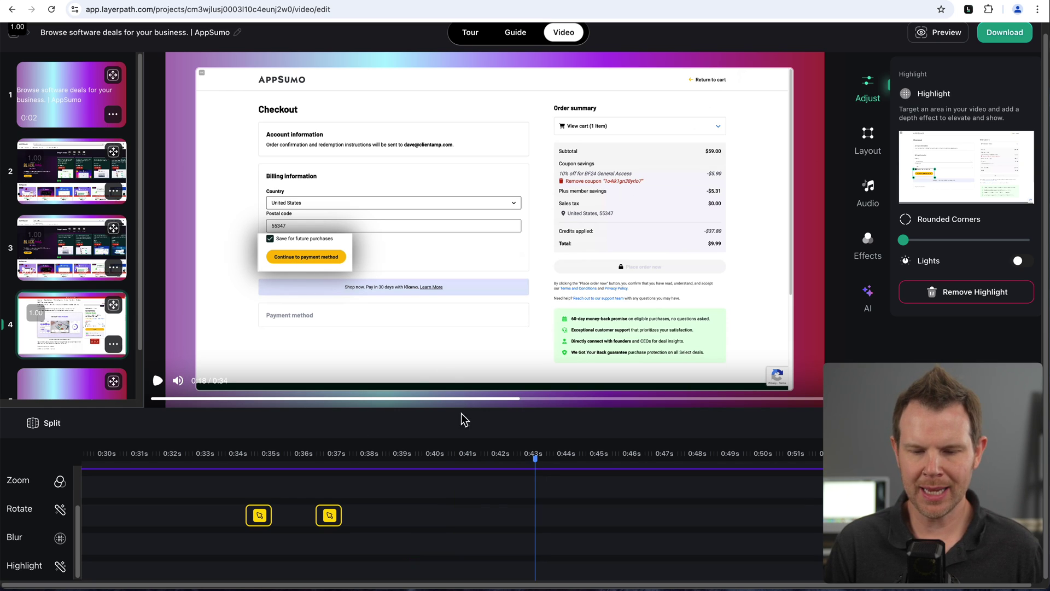
scroll(482, 473, "down", 2)
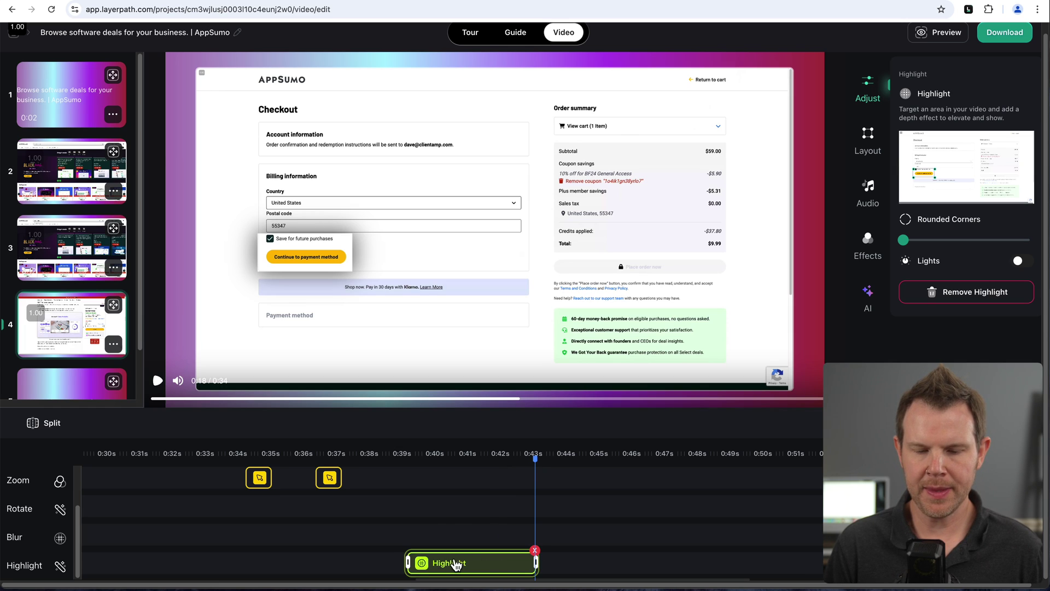
left_click_drag(408, 562, 525, 570)
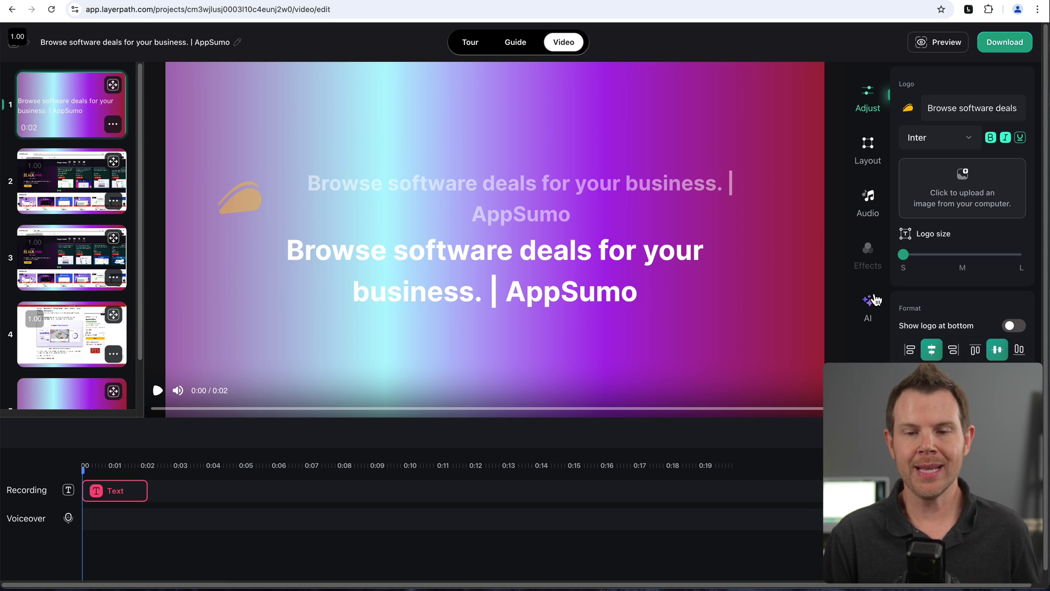
Step: Bring up the AI voiceover settings for the tour
left_click(868, 302)
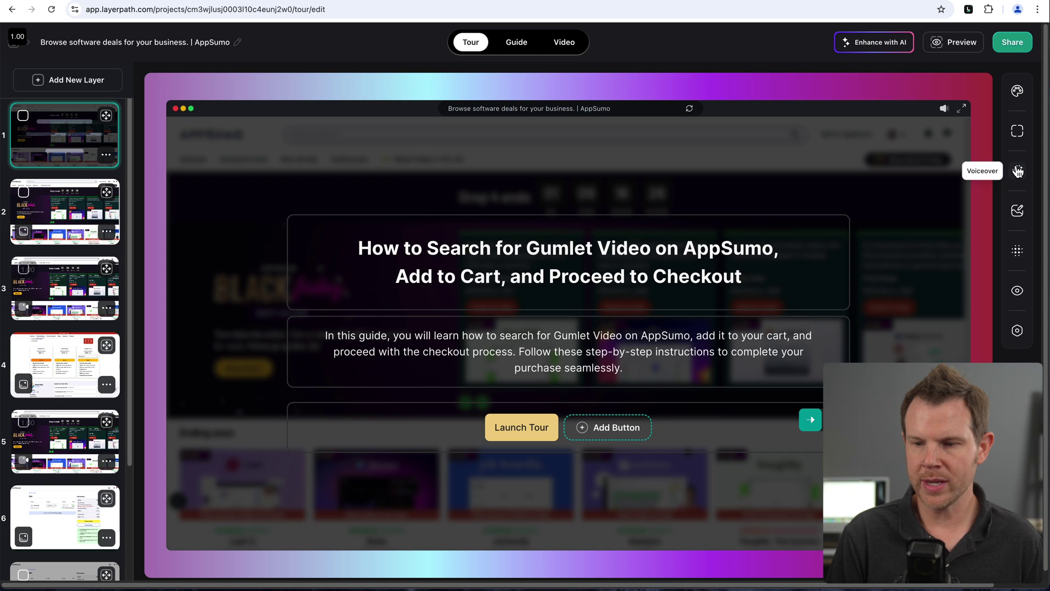
left_click(1018, 172)
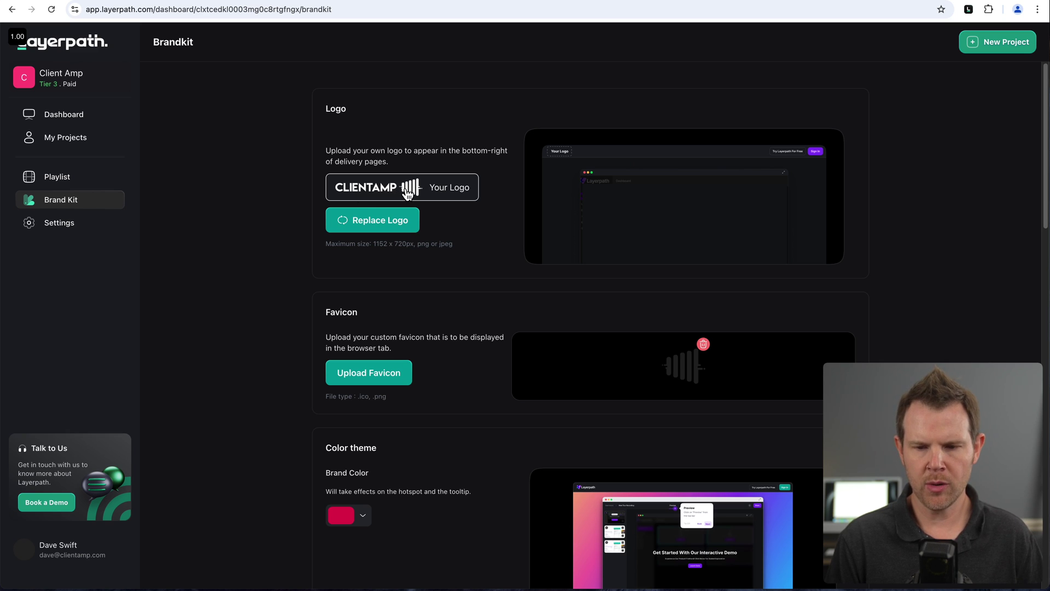
scroll(342, 315, "down", 5)
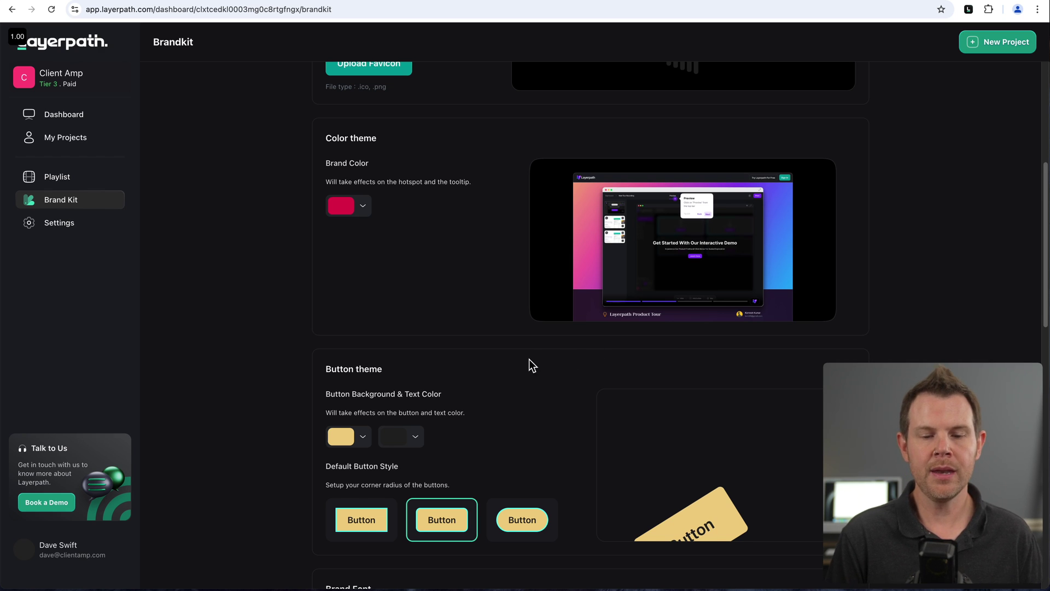
scroll(529, 359, "down", 2)
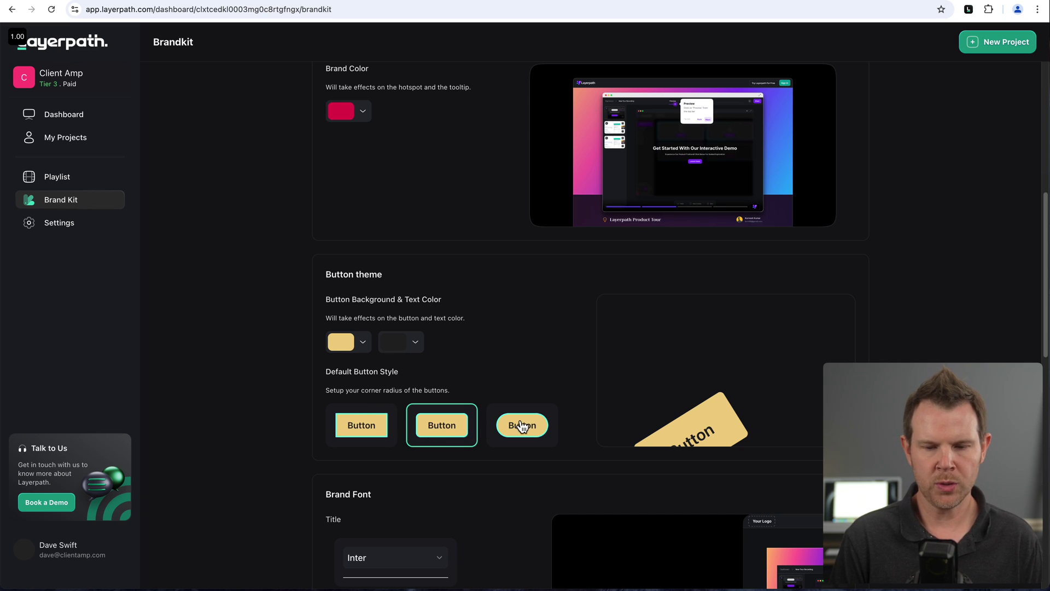
scroll(514, 424, "down", 5)
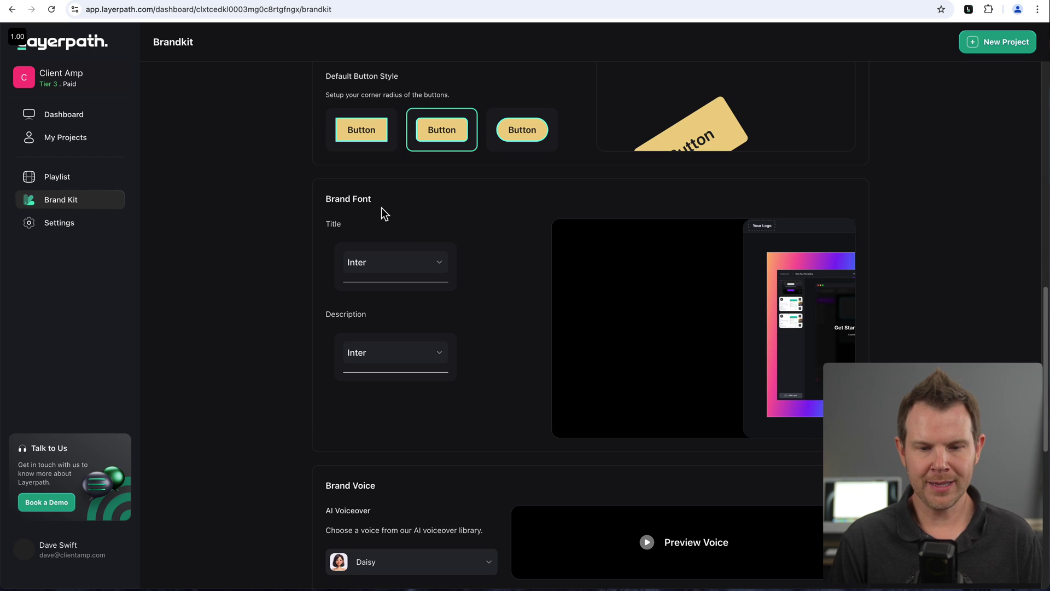
left_click(435, 261)
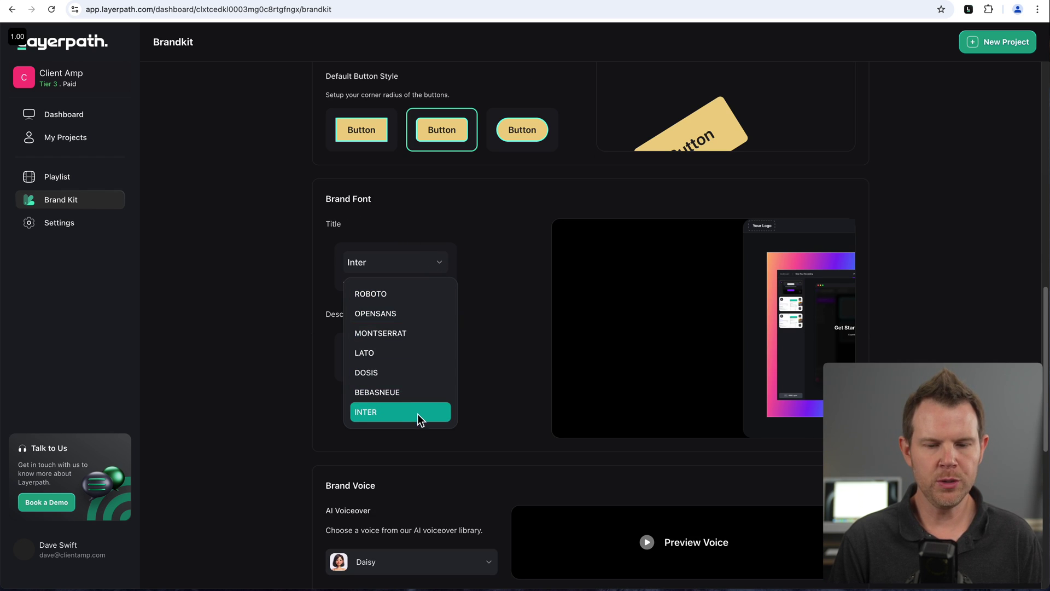
left_click(520, 304)
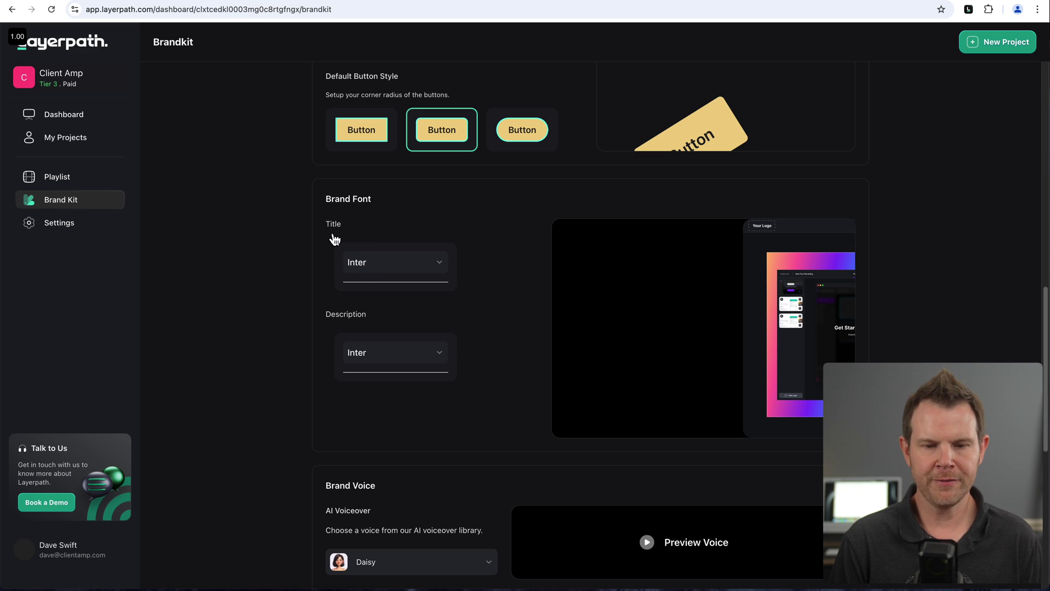
Step: Preview the Ariana and Rodrick voices, keep Daisy, and check the default language options
scroll(365, 334, "down", 6)
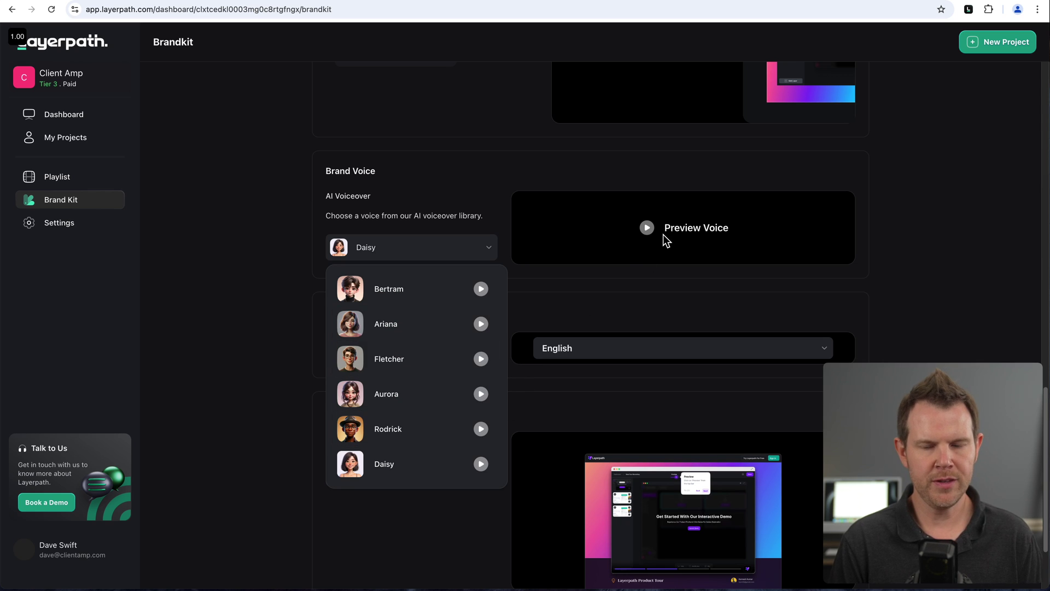
left_click(482, 325)
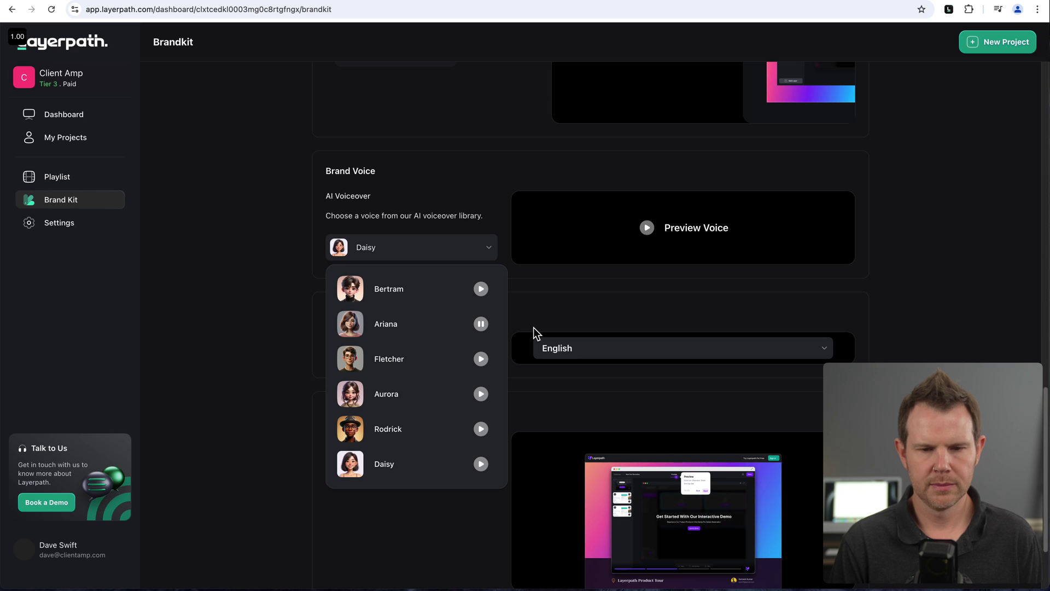
left_click(481, 324)
left_click(480, 429)
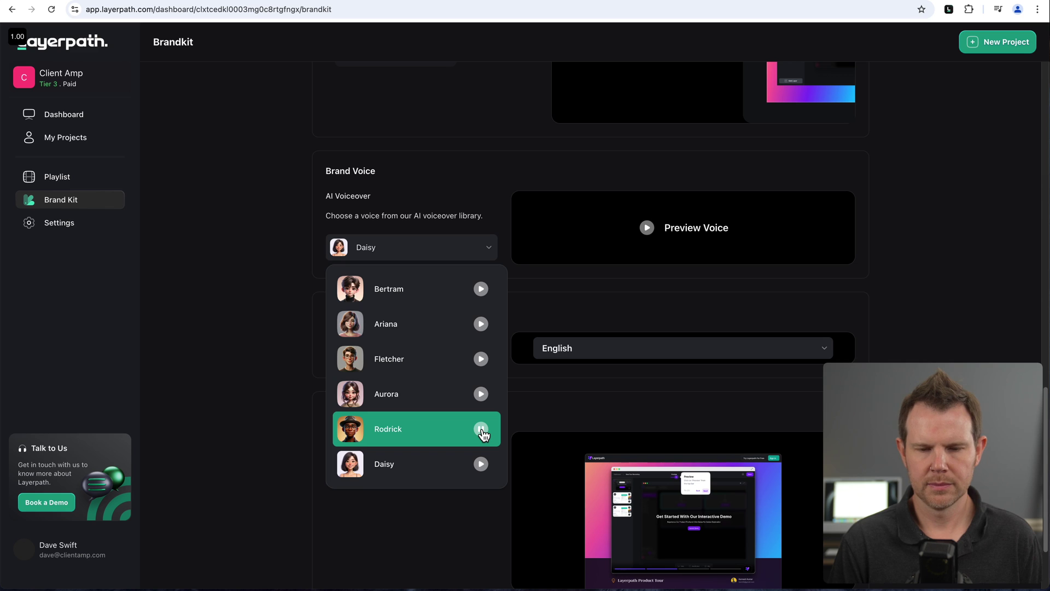
left_click(576, 394)
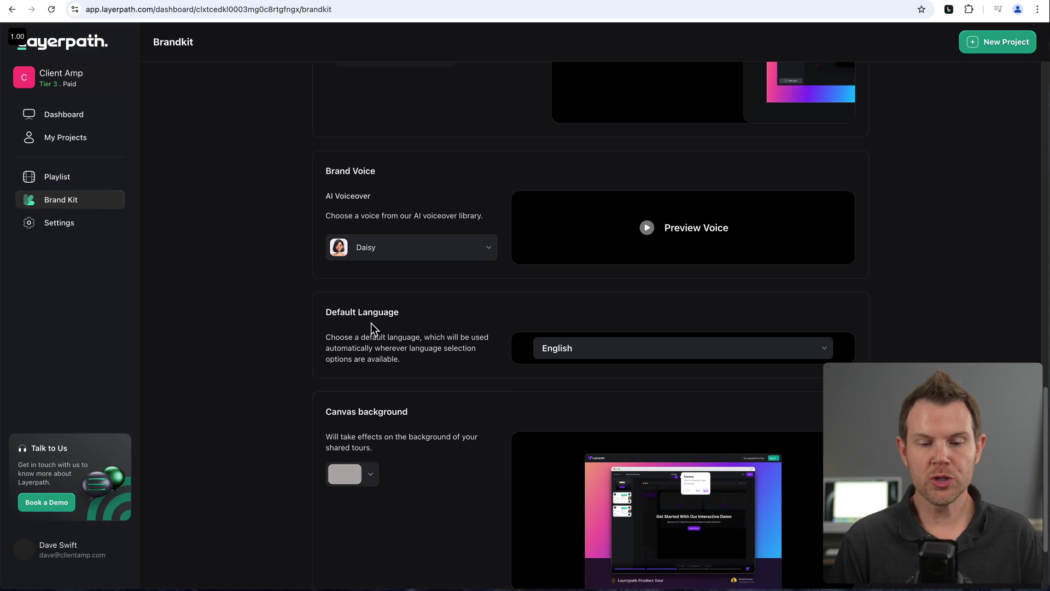
left_click(699, 349)
scroll(678, 418, "down", 5)
scroll(319, 312, "down", 2)
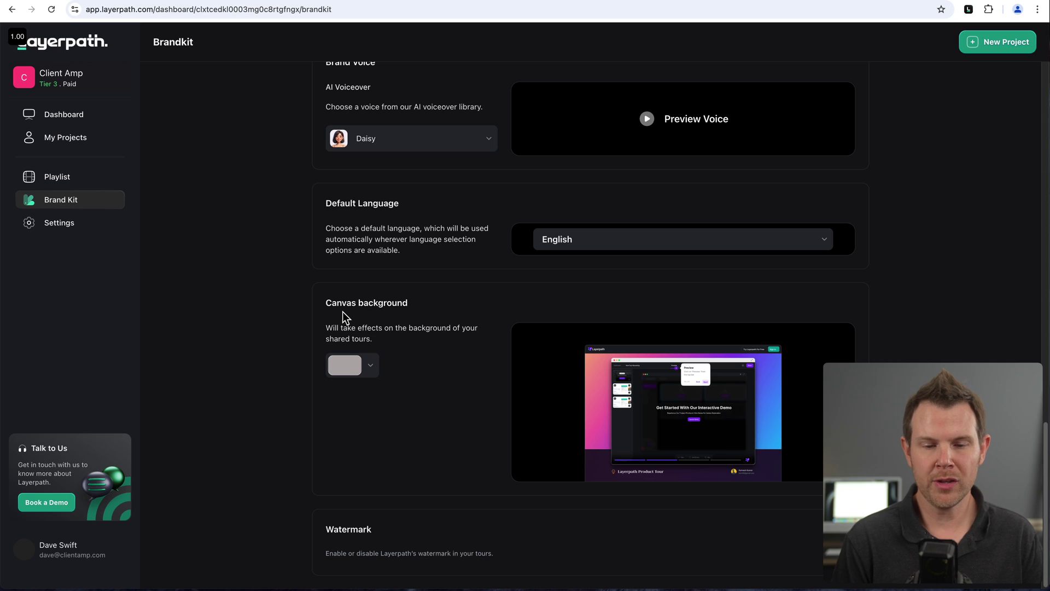
Step: Set the canvas background to a mint green solid colour after trying gradient and abstract presets
left_click(366, 368)
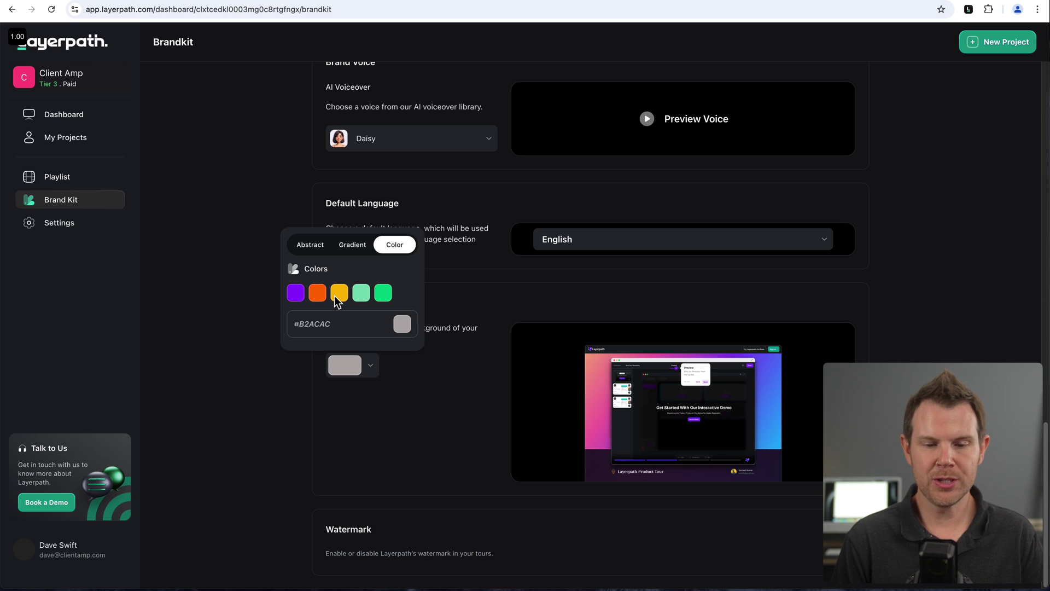
left_click(345, 248)
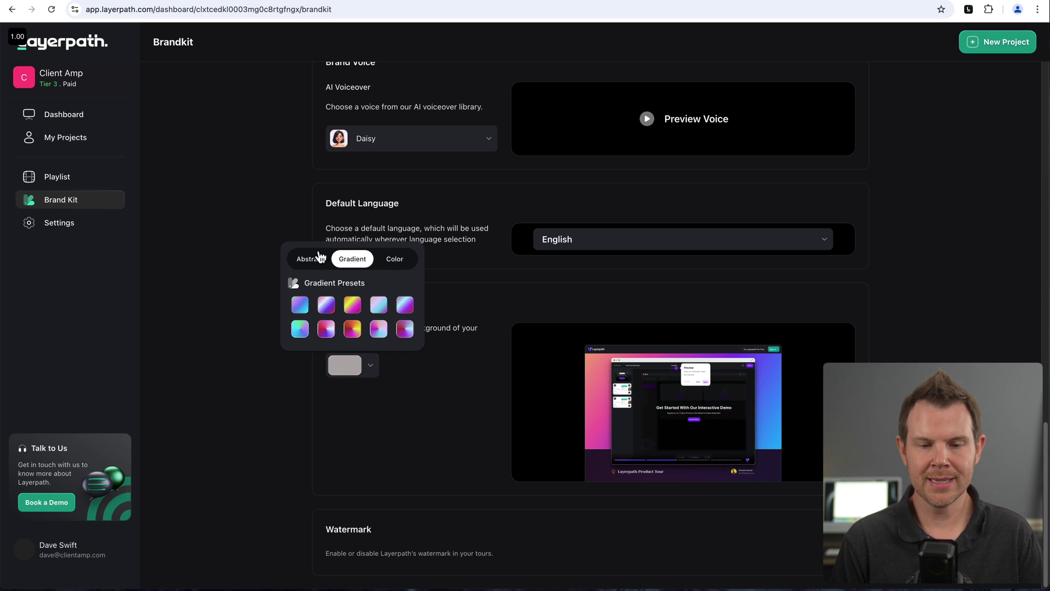
left_click(320, 257)
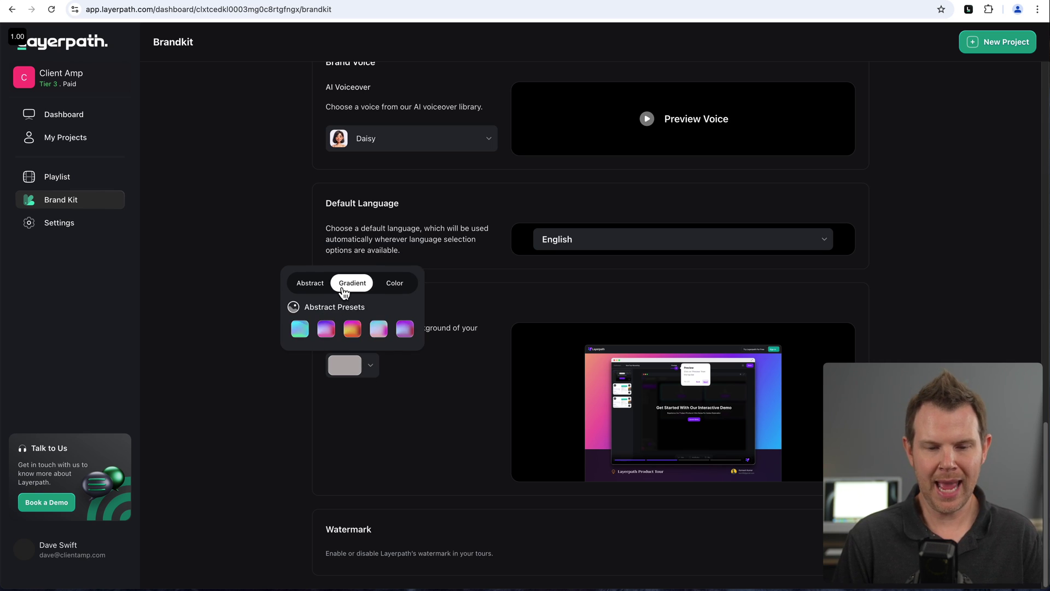
left_click(406, 328)
left_click(402, 286)
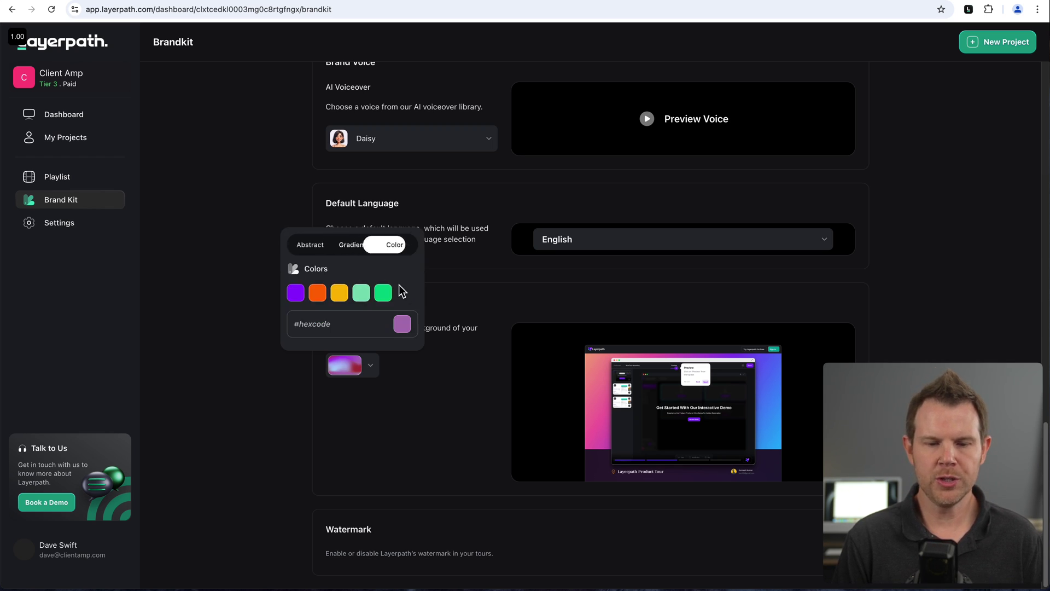
left_click(358, 293)
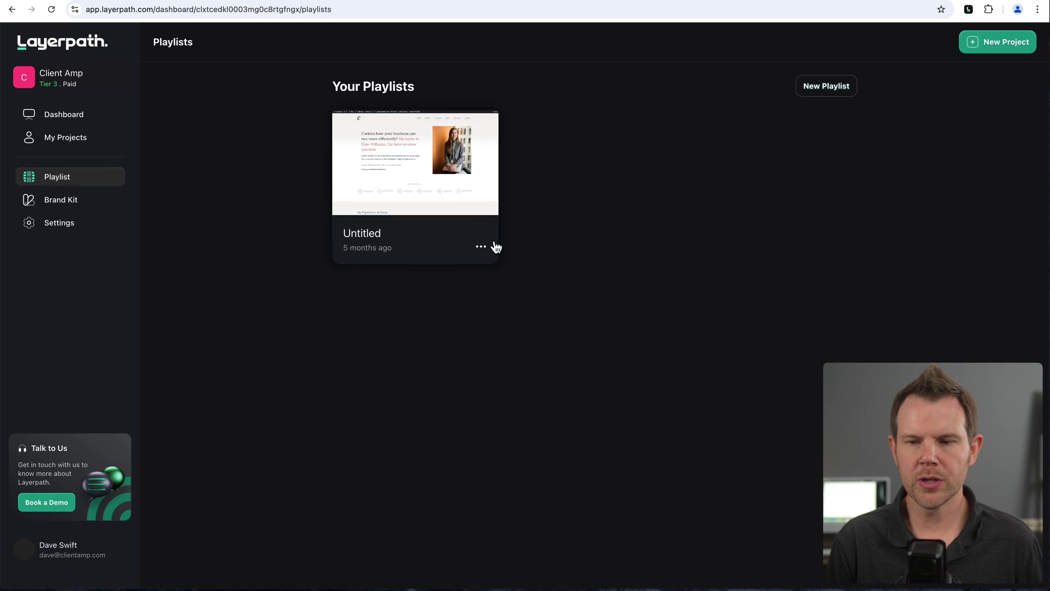
Step: Create a new playlist and add the AppSumo project to its New Collection
left_click(814, 96)
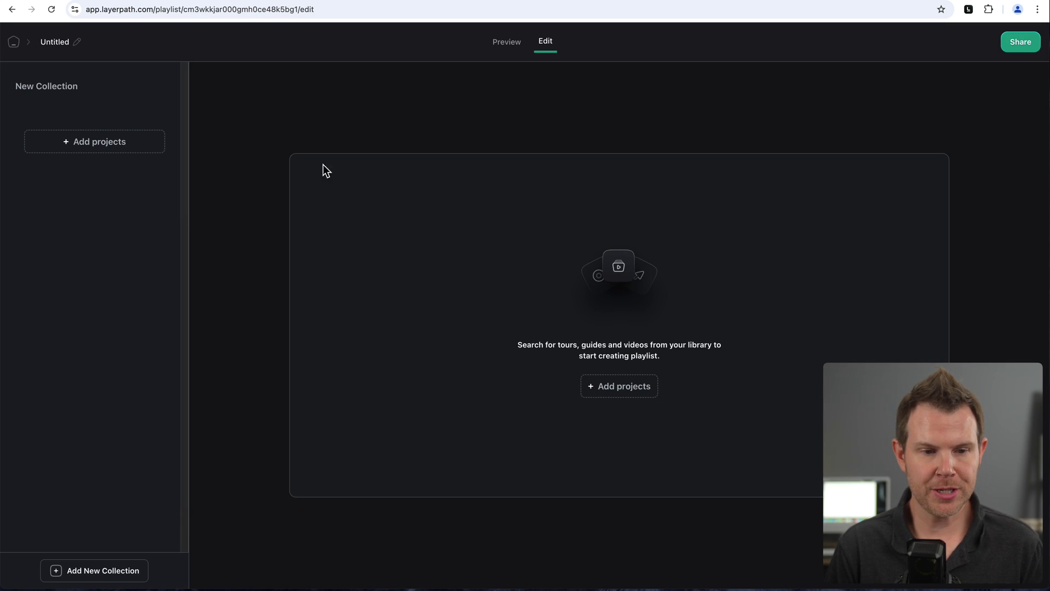
left_click(91, 145)
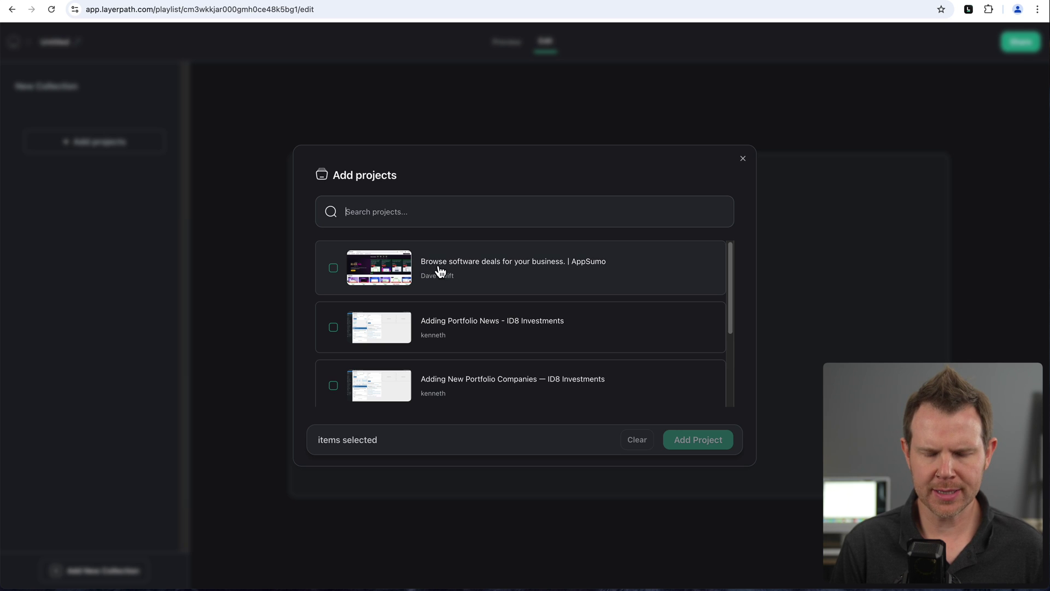
left_click(334, 267)
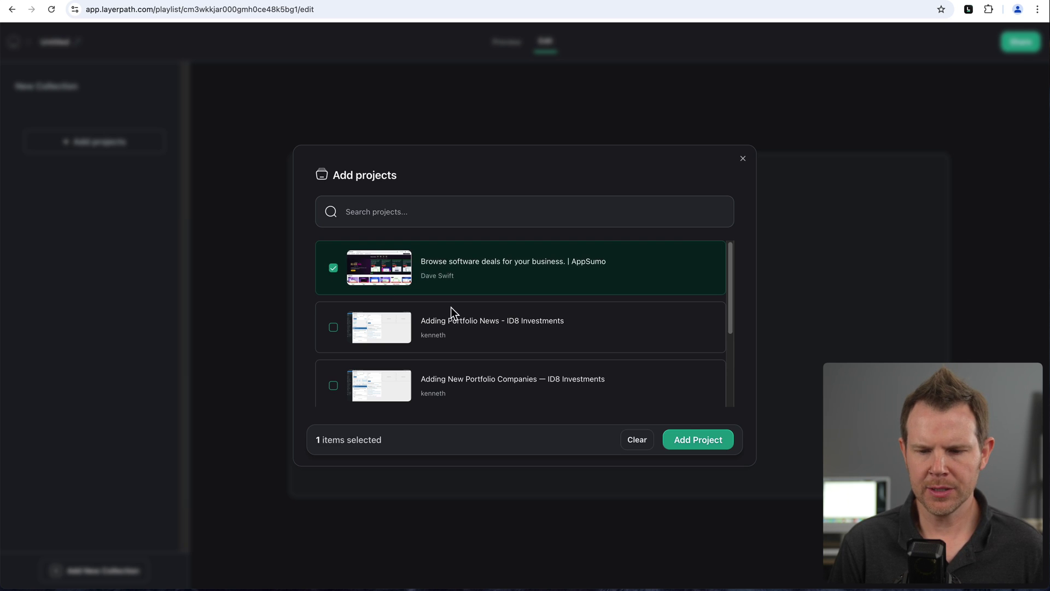
left_click(693, 439)
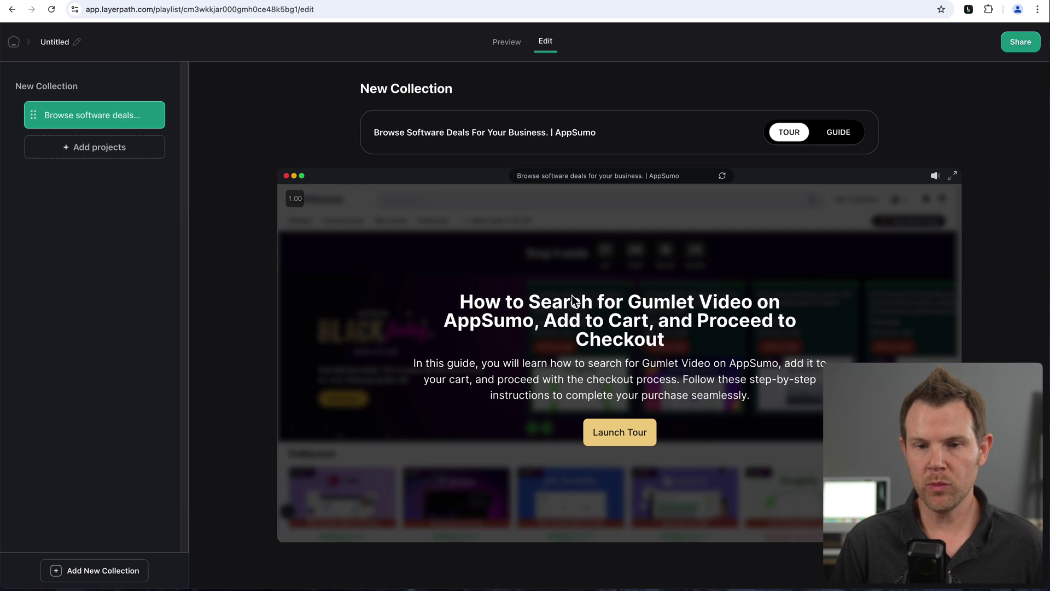
Step: Switch on Publish in the playlist's Share options to make it public
left_click(1018, 42)
left_click(1004, 114)
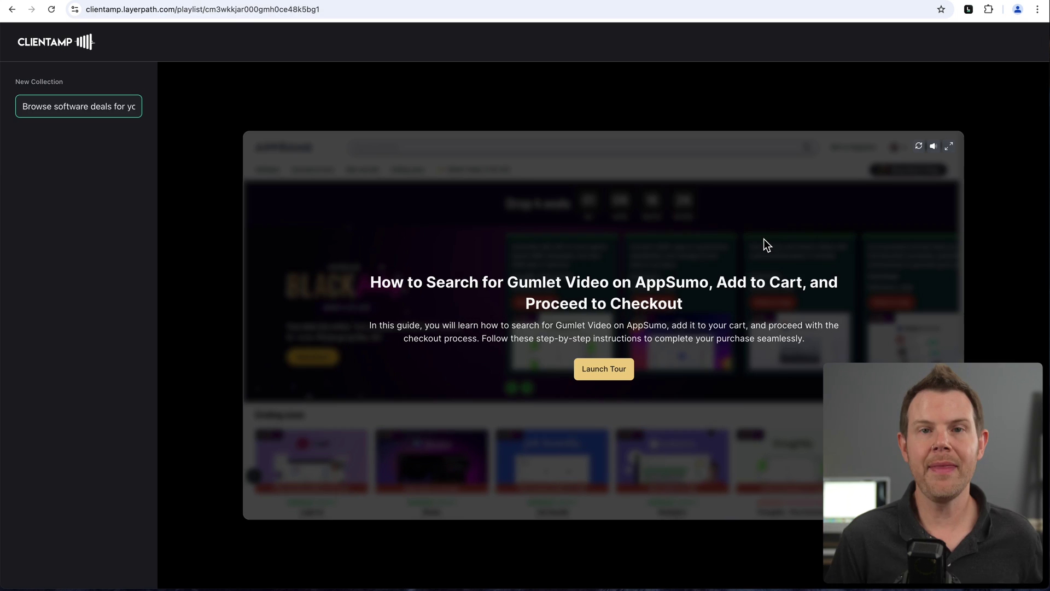